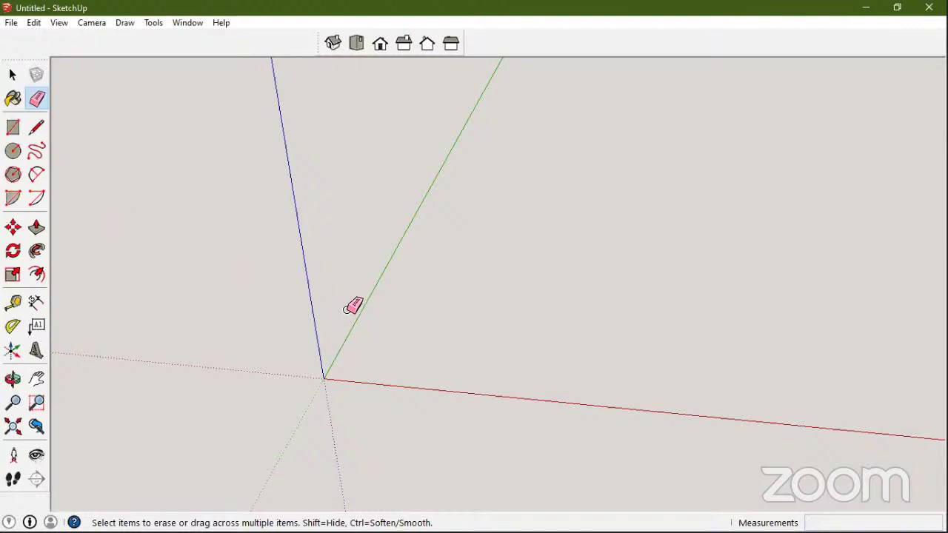
Switch the camera to the isometric standard view
left_click(92, 22)
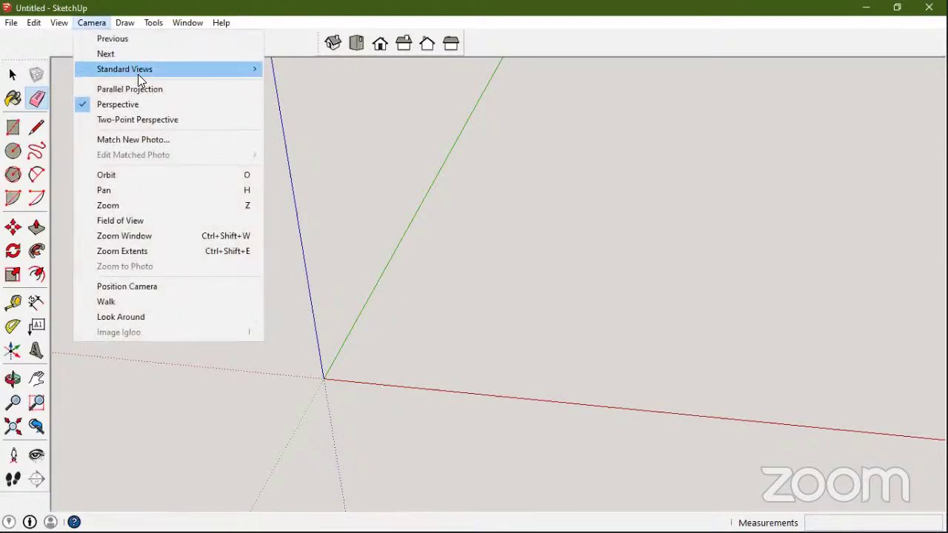
mouse_move(138, 74)
left_click(300, 163)
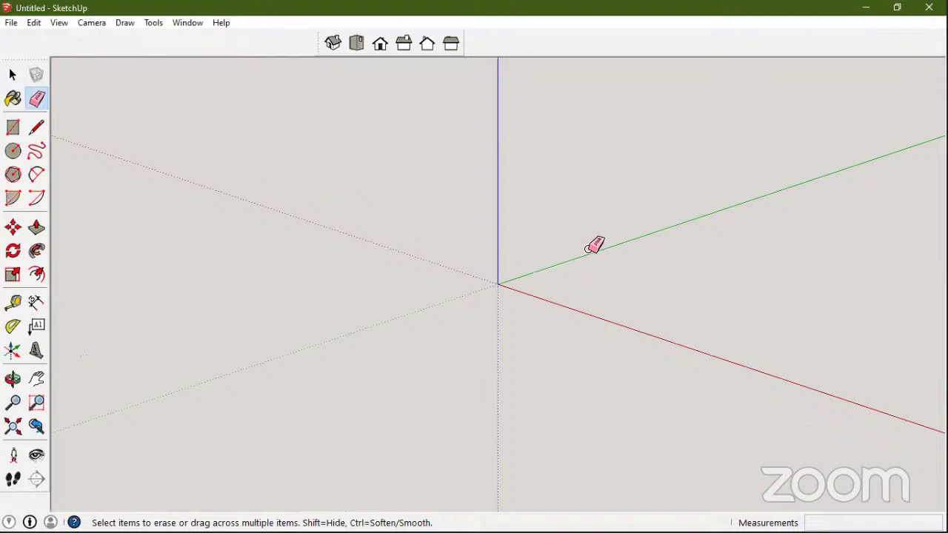
Draw a rectangle about 122 by 106 mm on the ground plane near the origin
mouse_move(596, 243)
middle_mouse_down()
mouse_move(508, 313)
mouse_move(64, 315)
mouse_move(148, 314)
middle_mouse_up()
mouse_move(308, 360)
middle_mouse_down()
mouse_move(192, 313)
mouse_move(190, 300)
middle_mouse_up()
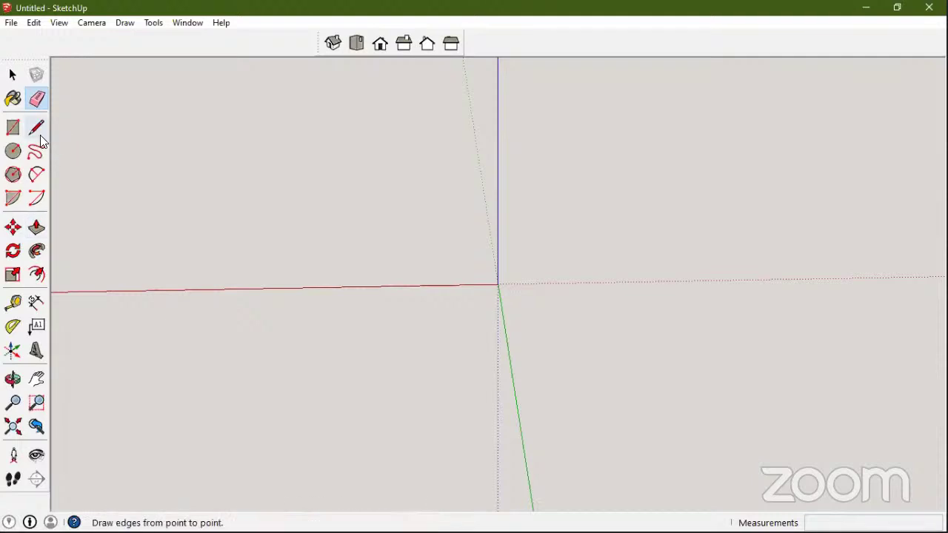
left_click(13, 128)
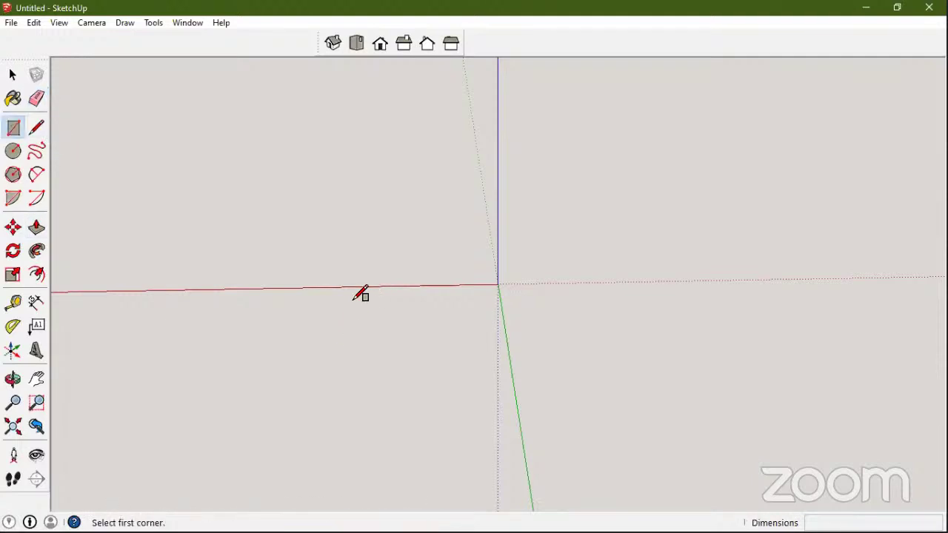
left_click(327, 300)
left_click(481, 352)
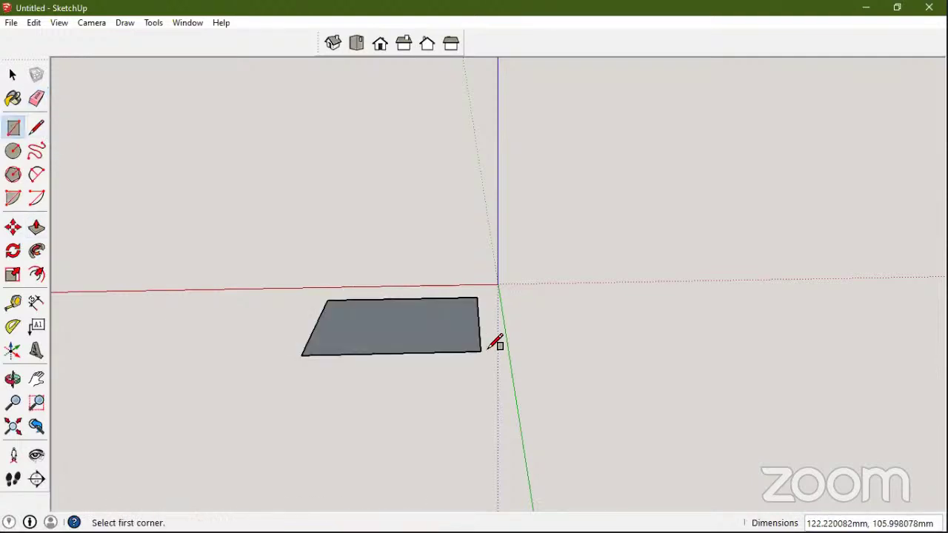
middle_click_drag(529, 275, 504, 343)
scroll(412, 337, "up", 3)
scroll(407, 340, "down", 2)
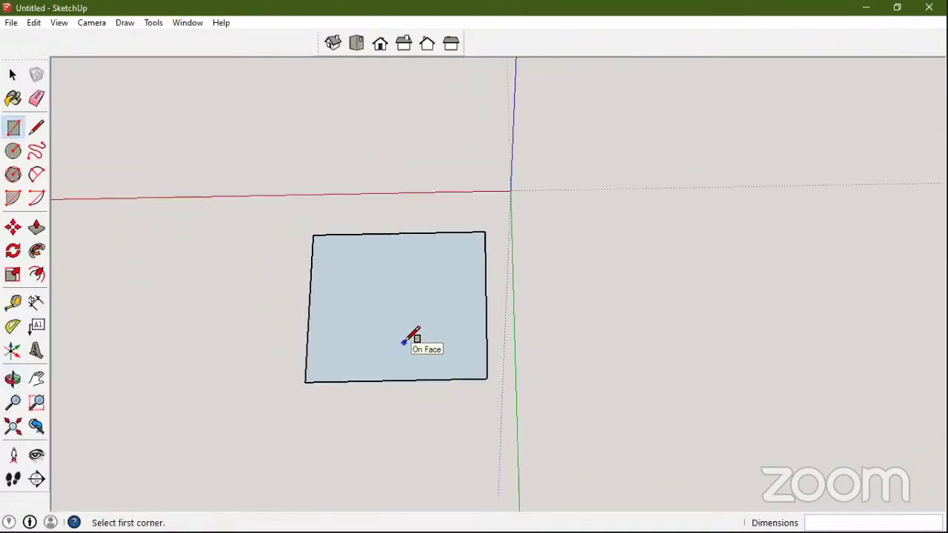
scroll(396, 333, "down", 1)
scroll(396, 332, "up", 3)
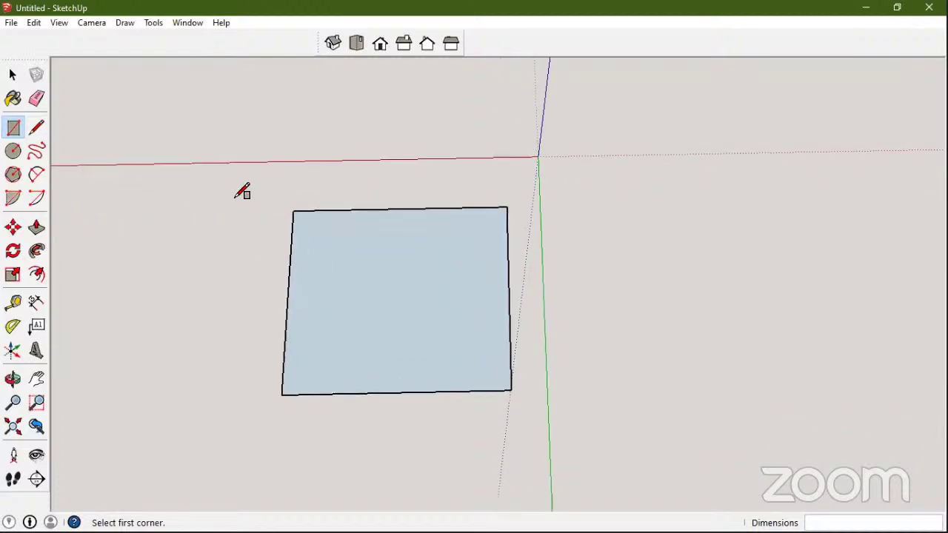
Draw two concentric circles near one side of the rectangle, the outer one about 21 mm in radius
left_click(37, 130)
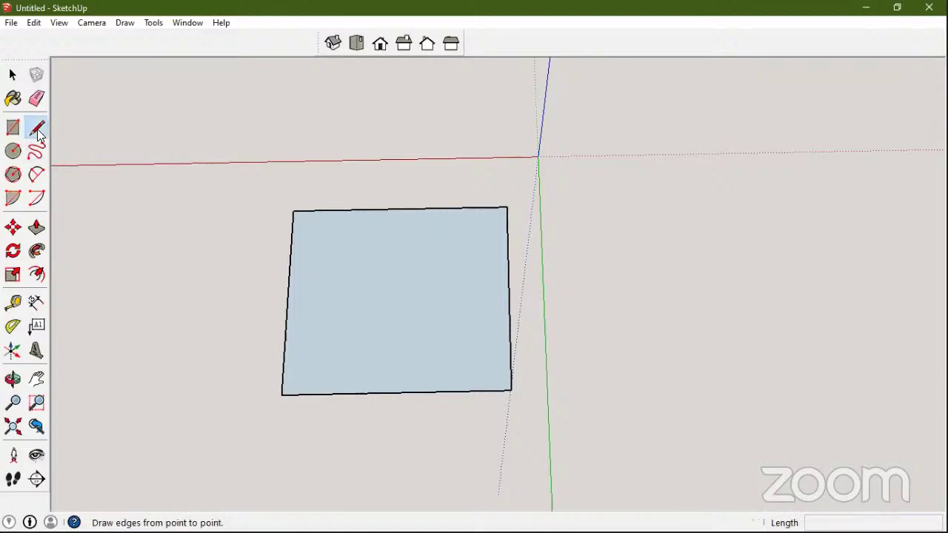
scroll(360, 249, "up", 2)
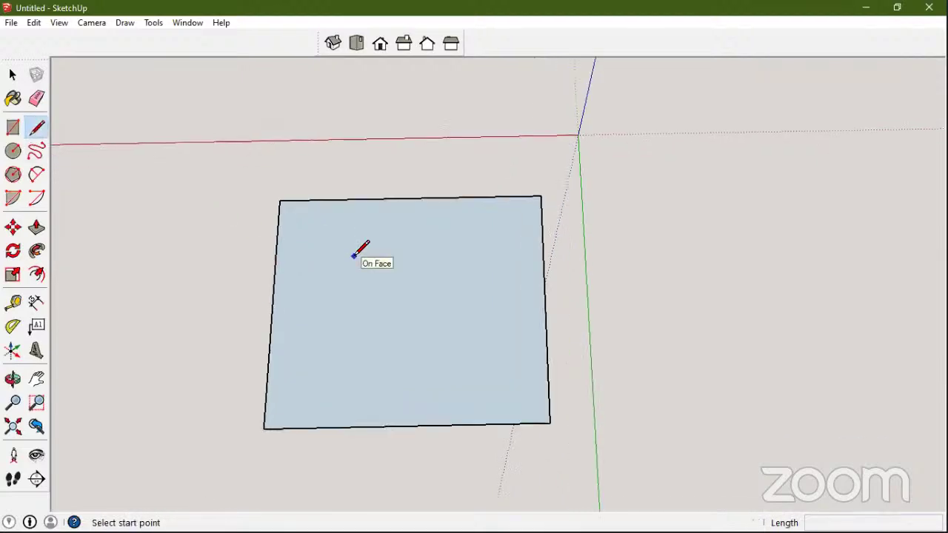
left_click(14, 151)
left_click(324, 345)
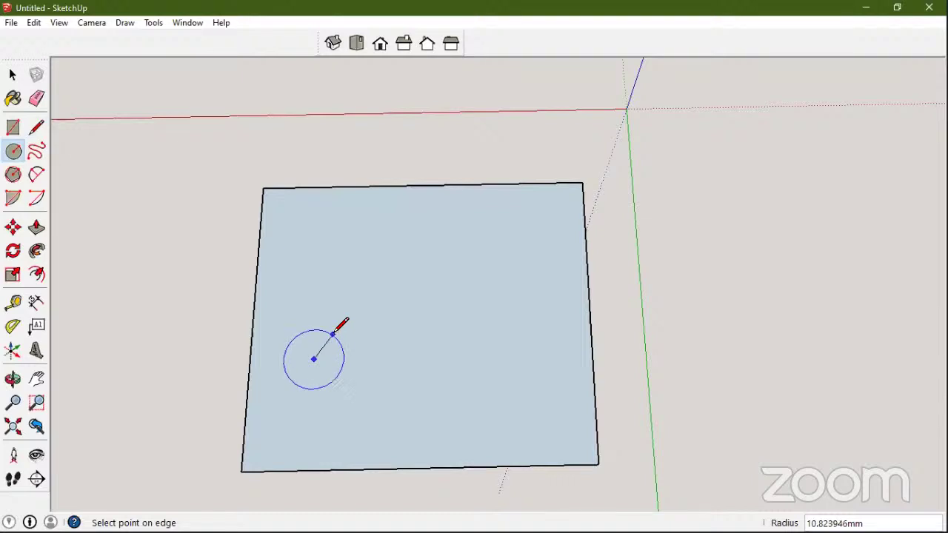
left_click(333, 330)
left_click(314, 358)
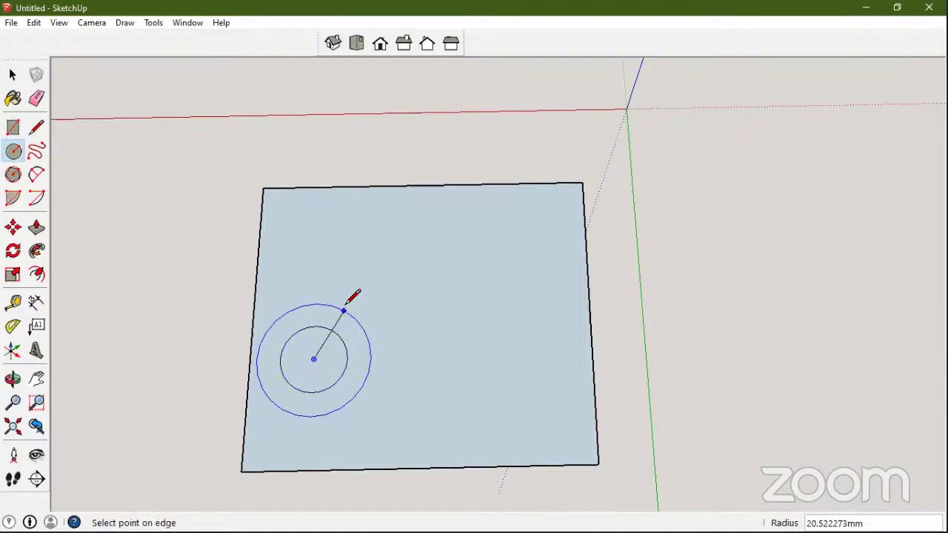
left_click(345, 307)
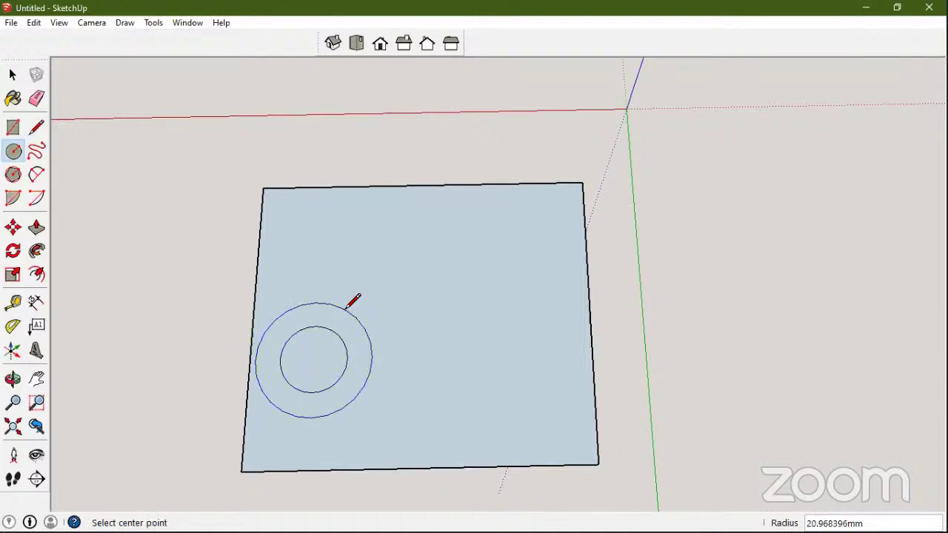
Draw a straight arm from the outer circle with edges about 91 mm and 73 mm long, joined by an end edge about 10 mm long
left_click(37, 130)
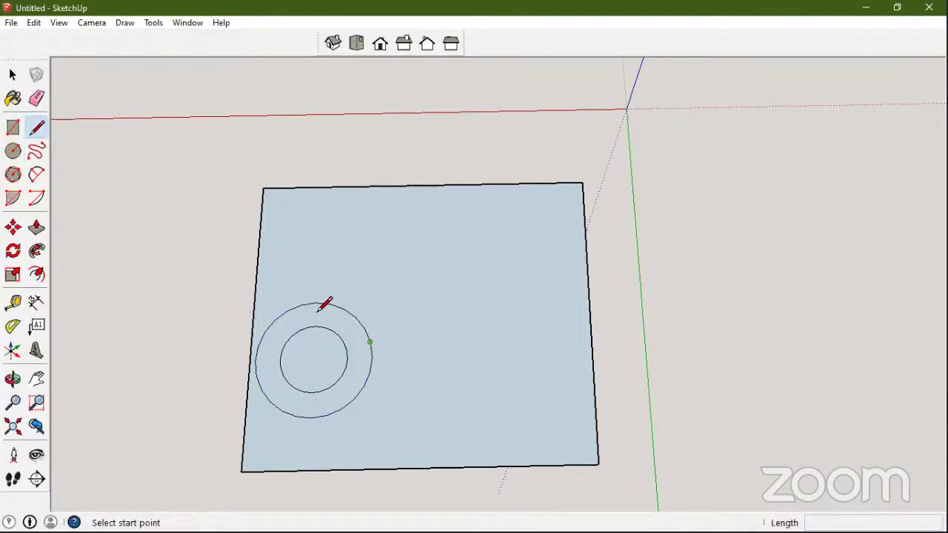
left_click(316, 303)
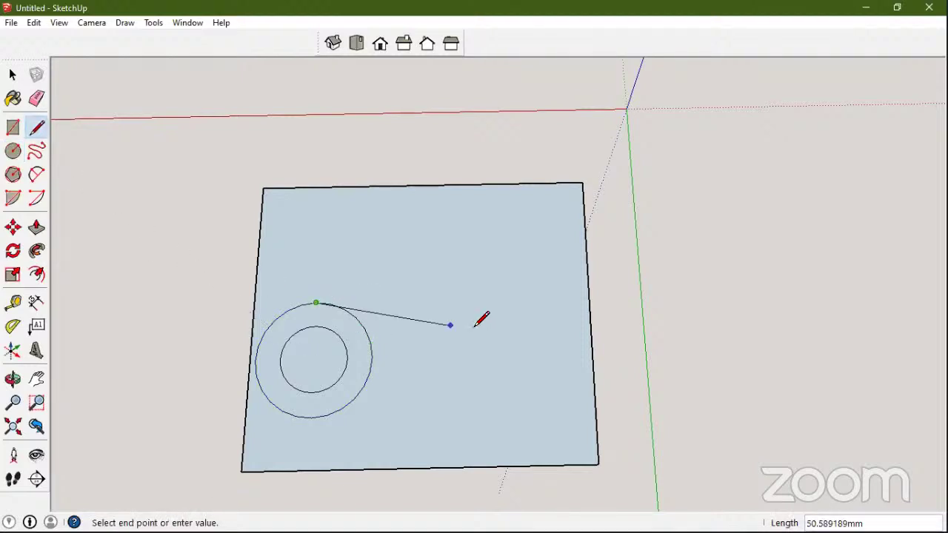
left_click(563, 297)
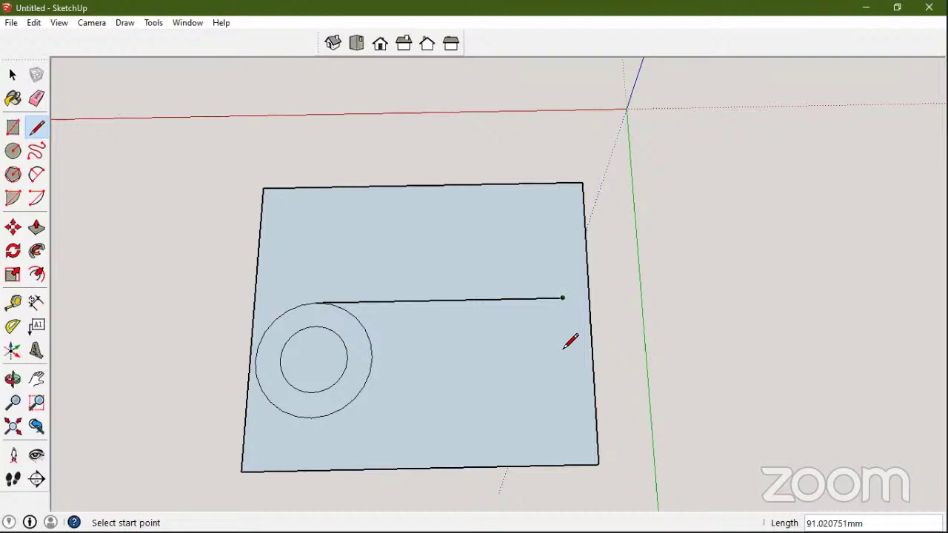
left_click(562, 297)
left_click(564, 324)
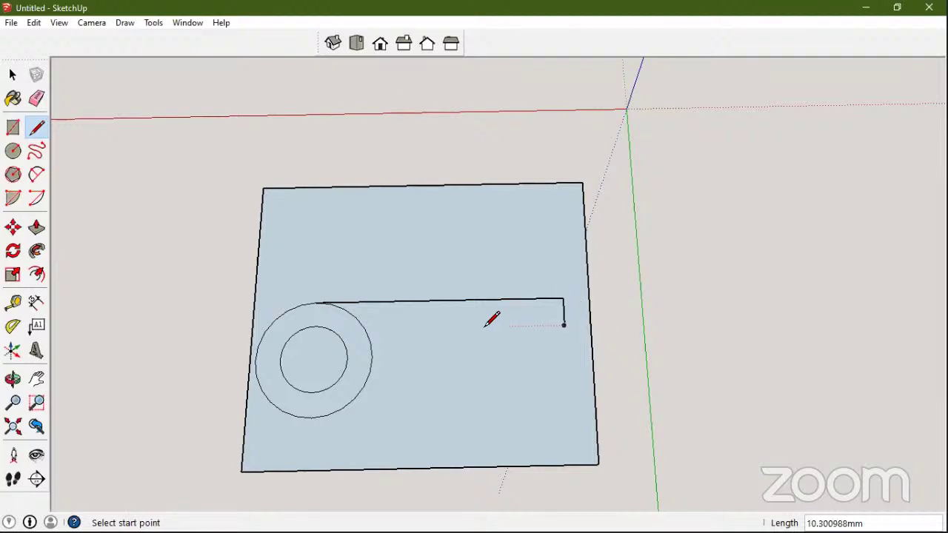
left_click(364, 327)
left_click(564, 325)
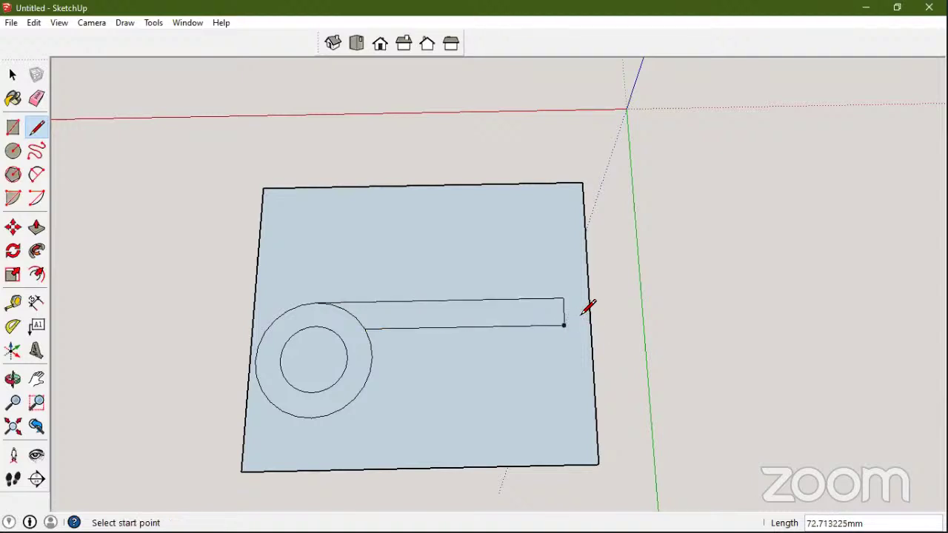
Draw two slanted edges from the arm's end corners to a point on the rectangle's side, forming a pointed tip
left_click(564, 298)
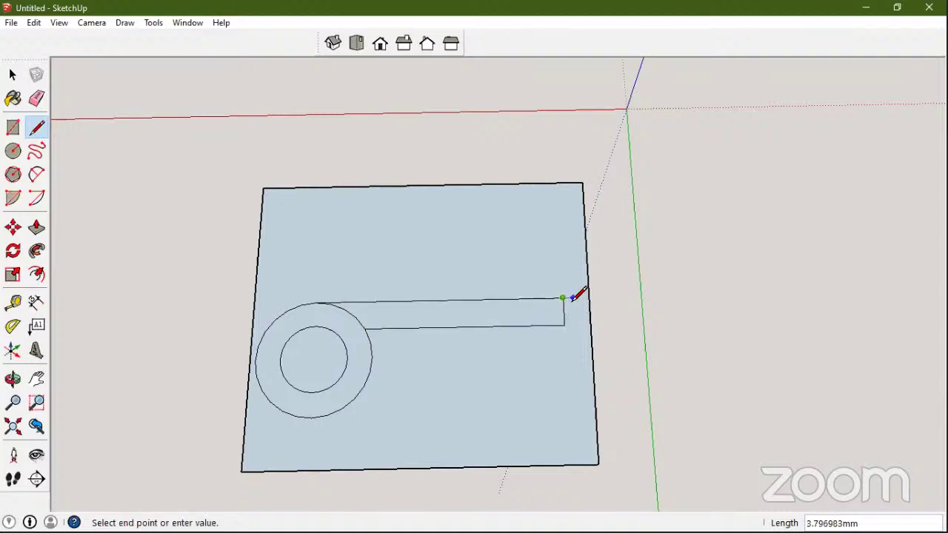
left_click(589, 315)
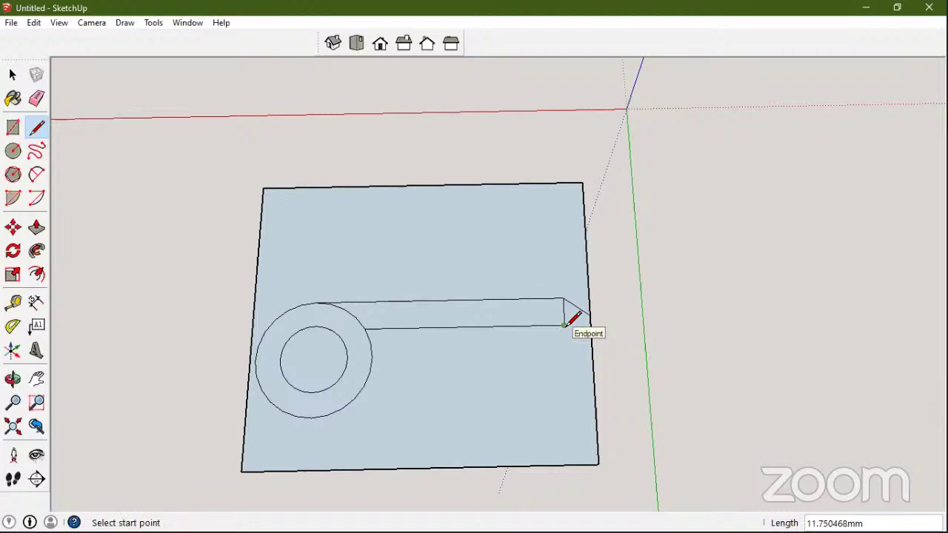
left_click(589, 314)
left_click(563, 324)
scroll(510, 333, "down", 3)
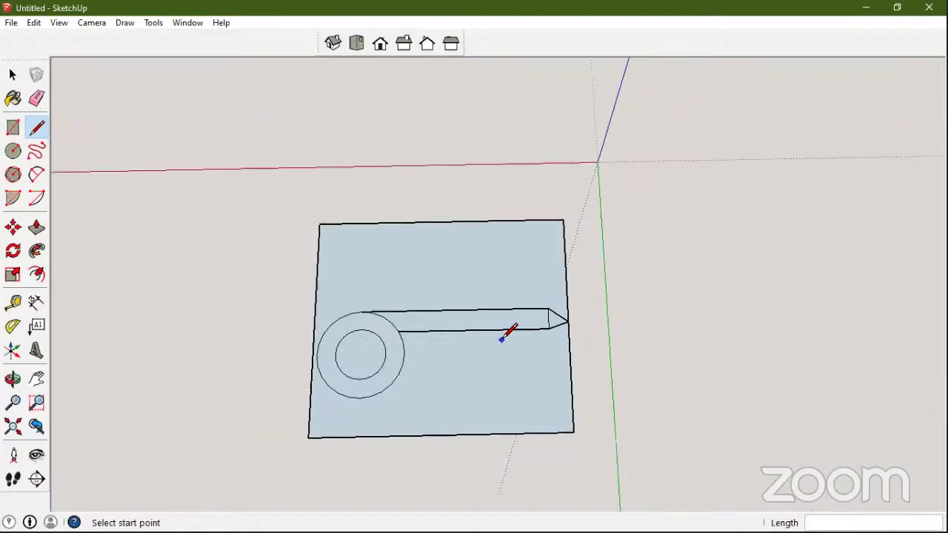
Erase the circle segment between the ring and the arm, the arm's end edge and the two pointed tip edges
left_click(37, 99)
scroll(385, 330, "up", 4)
left_click(392, 332)
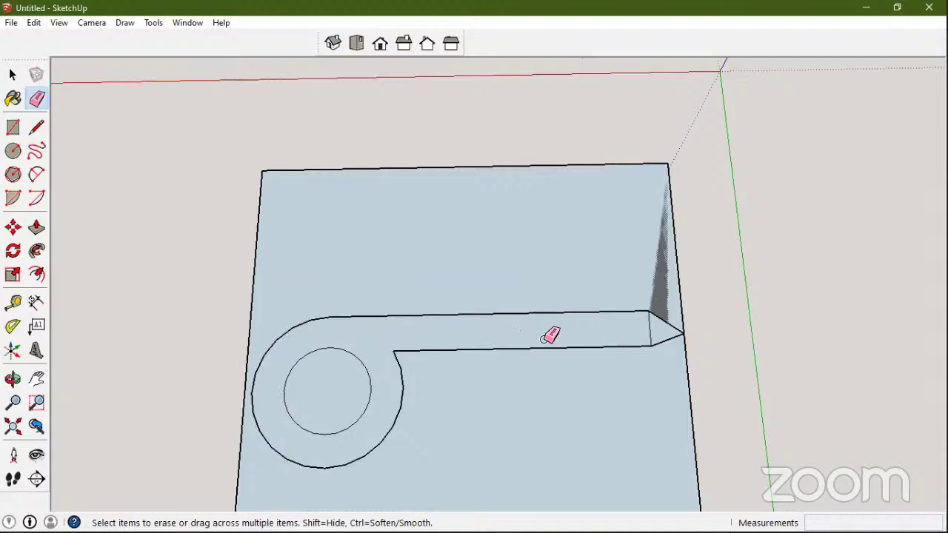
left_click(646, 332)
left_click_drag(669, 314, 670, 342)
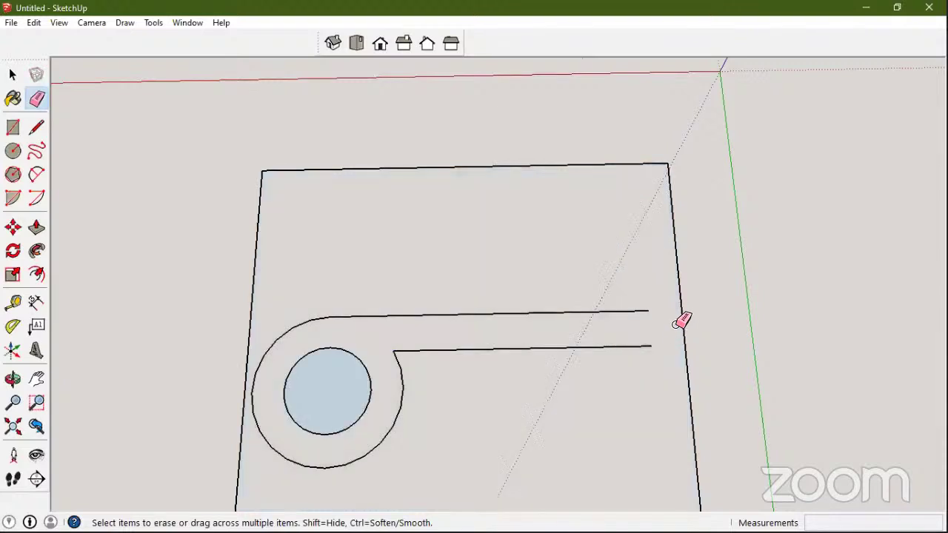
Erase all the edges of the surrounding rectangle, leaving only the ring and arm outline
scroll(675, 321, "down", 3)
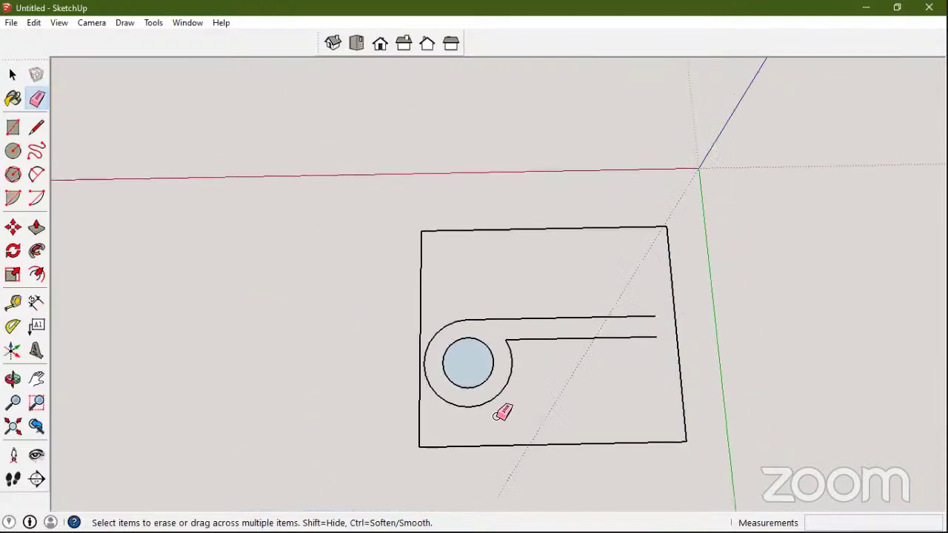
left_click(422, 231)
left_click(675, 298)
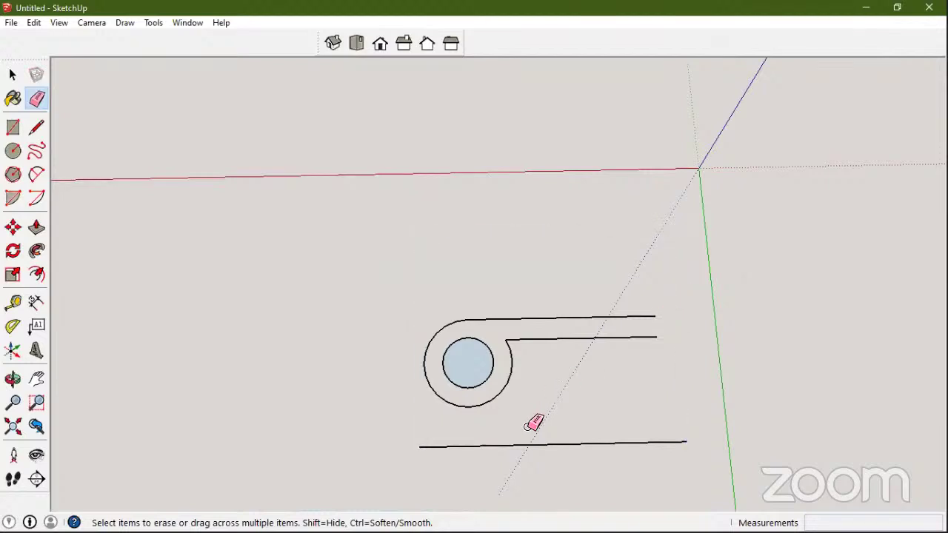
left_click_drag(533, 421, 497, 477)
scroll(453, 374, "down", 3)
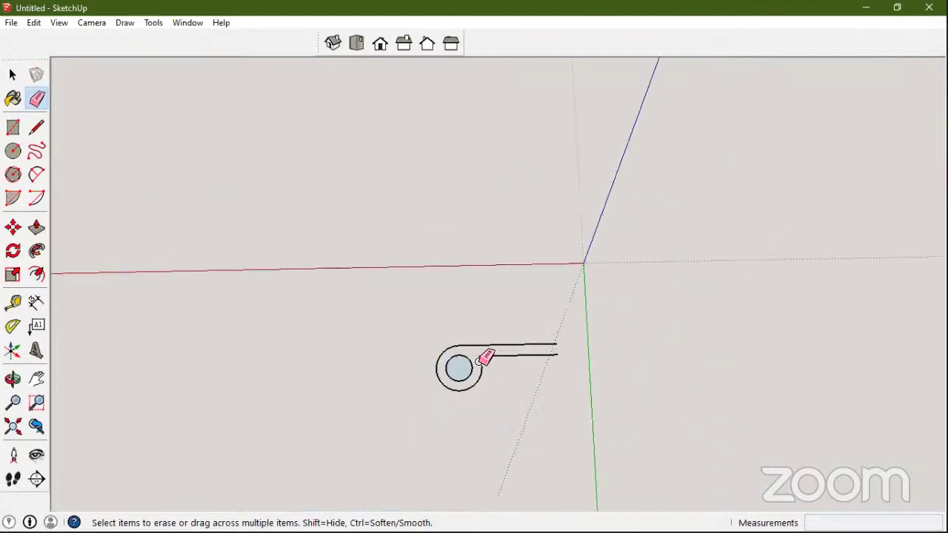
Close the arm's open end with a line about 10 mm long between its two endpoints
scroll(522, 357, "up", 5)
mouse_move(535, 361)
middle_mouse_down()
mouse_move(471, 356)
mouse_move(250, 275)
mouse_move(317, 379)
mouse_move(220, 346)
mouse_move(121, 294)
mouse_move(297, 319)
middle_mouse_up()
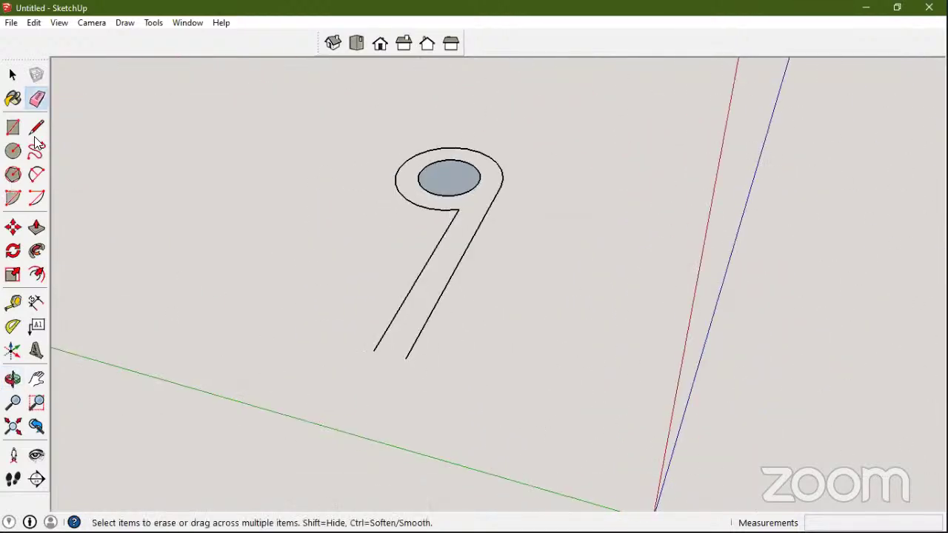
key("l")
left_click(373, 351)
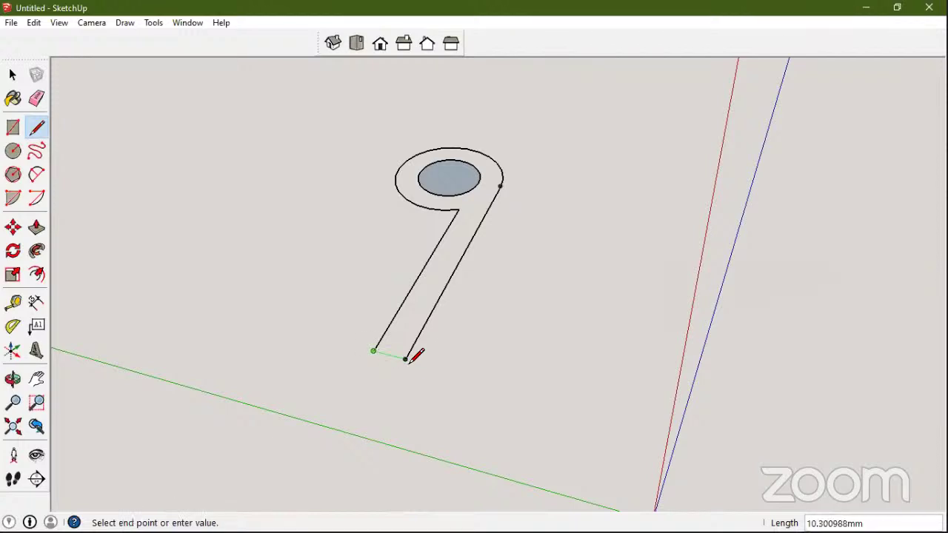
left_click(405, 359)
middle_click_drag(453, 349, 454, 297)
Delete the face inside the inner circle to open a hole in the ring
left_click(14, 80)
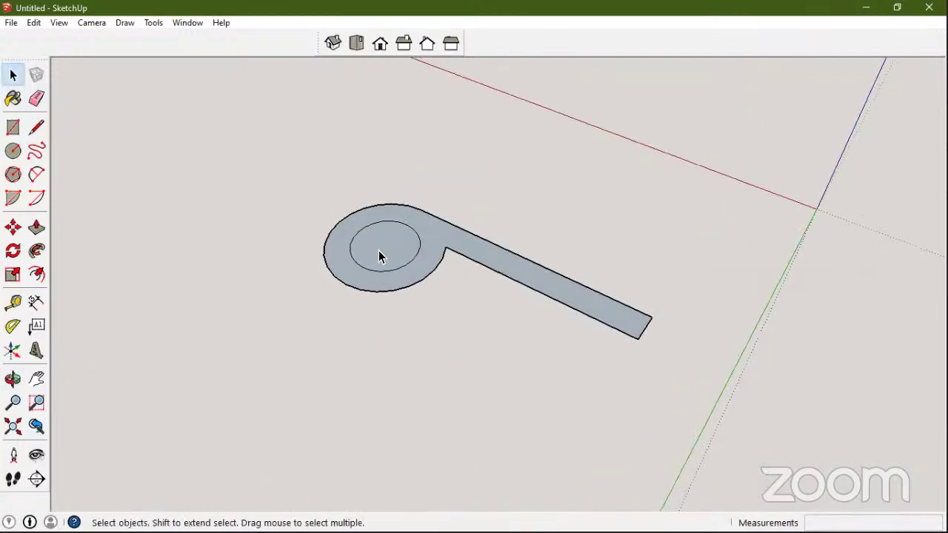
left_click(379, 256)
key("Delete")
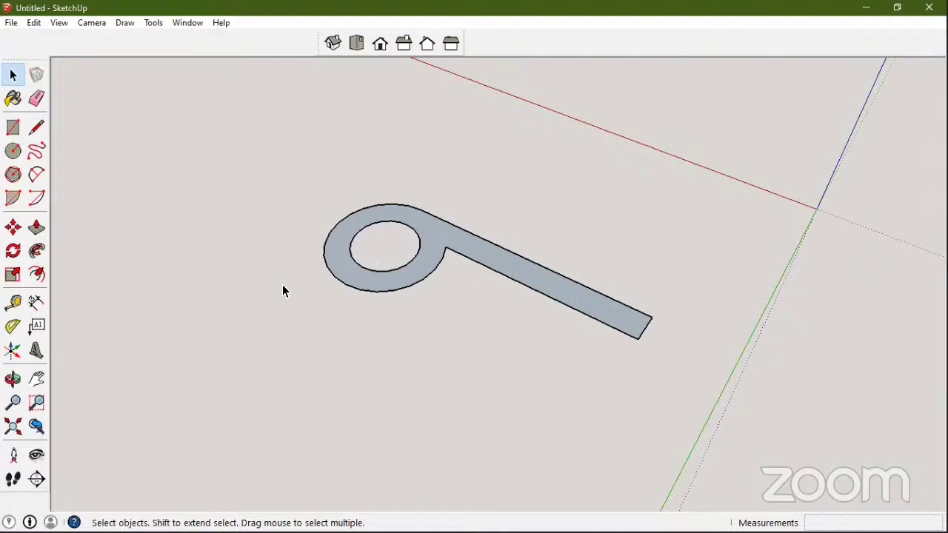
Push/Pull the ring and arm face upward by about 10 mm
middle_click_drag(536, 312, 518, 322)
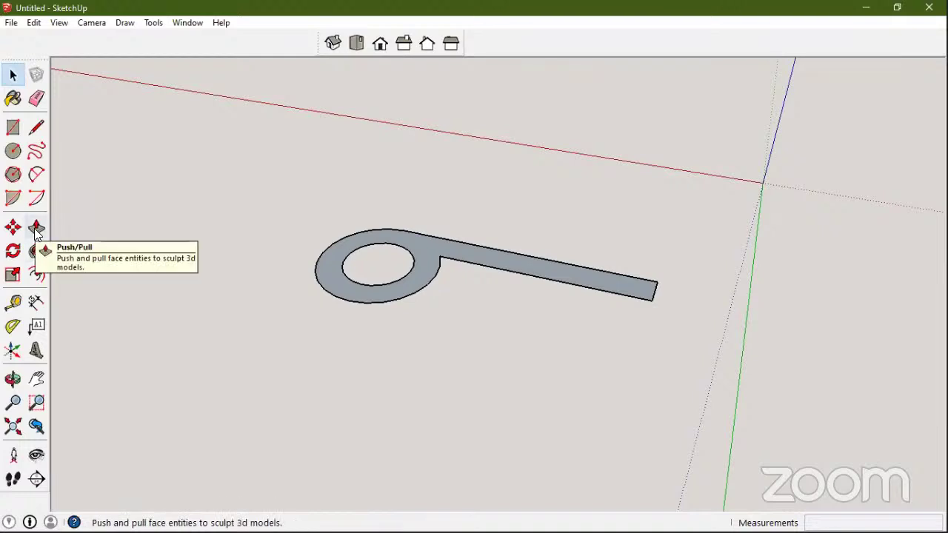
left_click_drag(408, 285, 405, 258)
left_click_drag(500, 246, 690, 232)
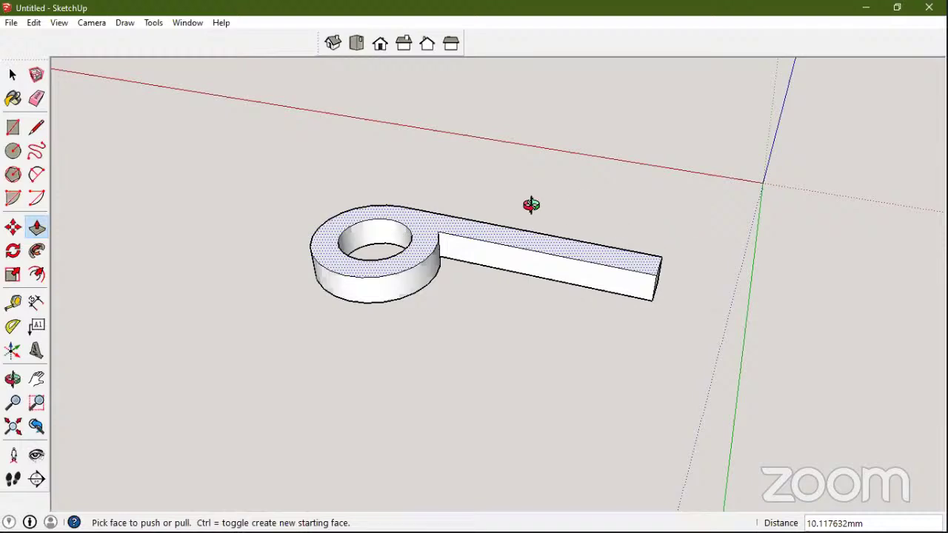
Examine the extruded ring and arm from several angles
middle_click_drag(530, 205, 562, 304)
middle_click_drag(630, 373, 600, 359)
middle_click_drag(561, 268, 1, 367)
scroll(555, 268, "down", 2)
scroll(585, 257, "up", 5)
left_click(37, 379)
left_click_drag(438, 357, 378, 317)
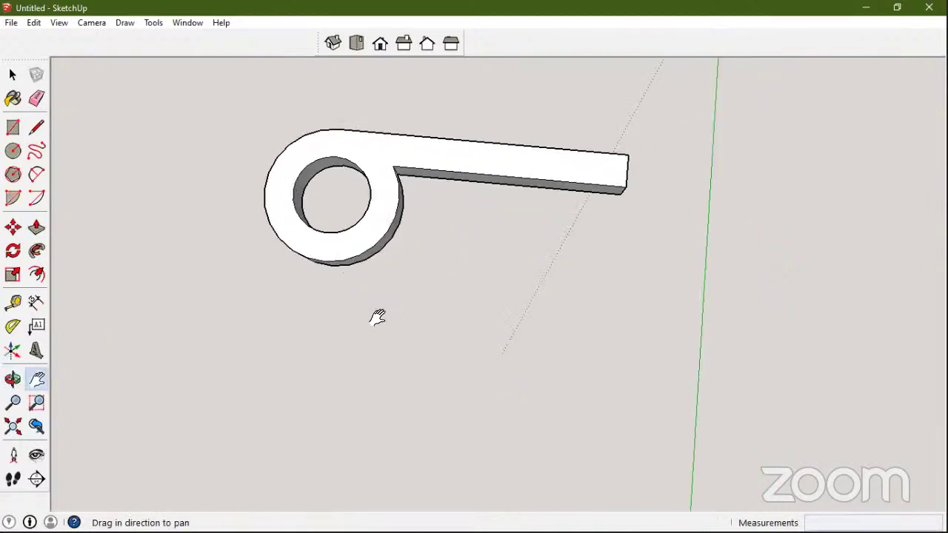
middle_click_drag(378, 317, 48, 228)
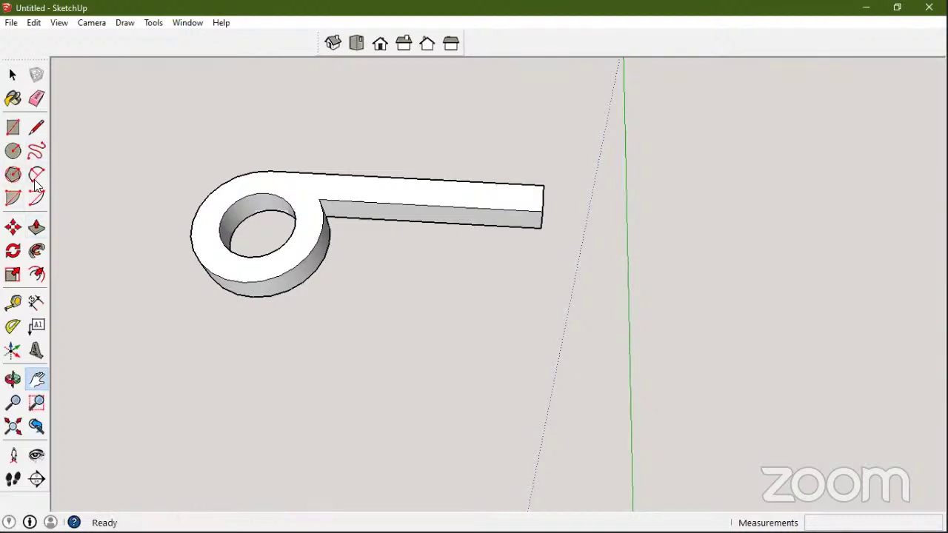
Draw a vertical line across the arm's side face near its free end, from the upper edge to the lower edge
left_click(36, 128)
middle_click_drag(419, 78, 496, 231)
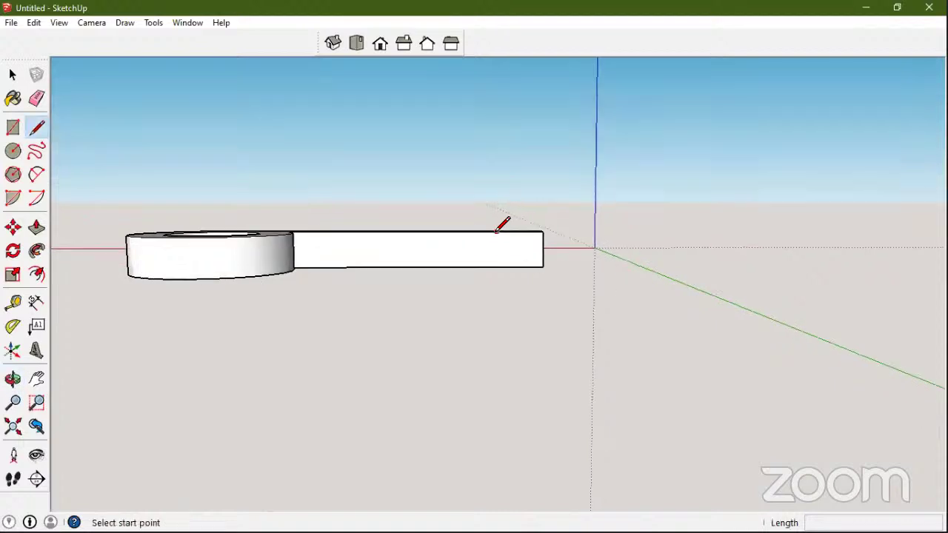
left_click(494, 232)
left_click(495, 266)
mouse_move(567, 238)
middle_mouse_down()
mouse_move(566, 221)
mouse_move(566, 349)
middle_mouse_up()
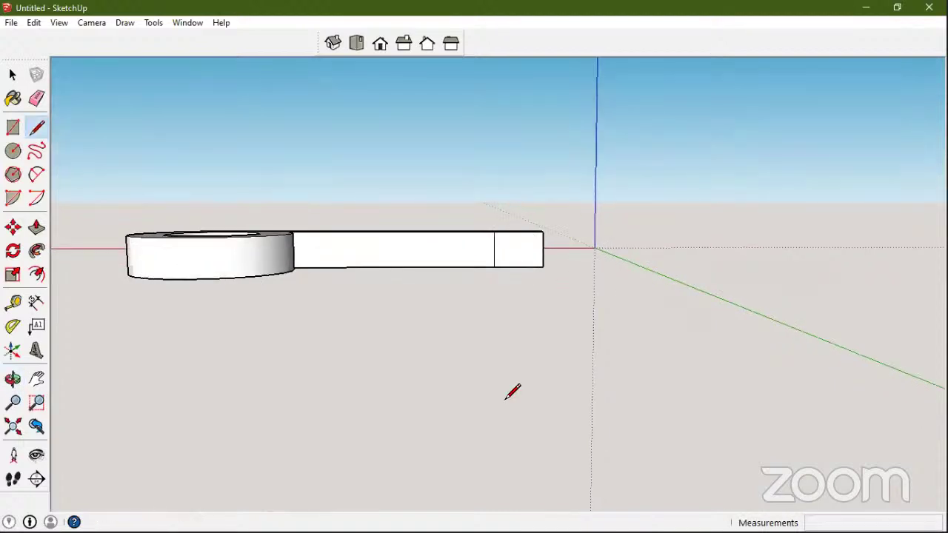
Push/Pull the marked-off end section of the arm's side face outward to form a perpendicular leg
left_click(36, 227)
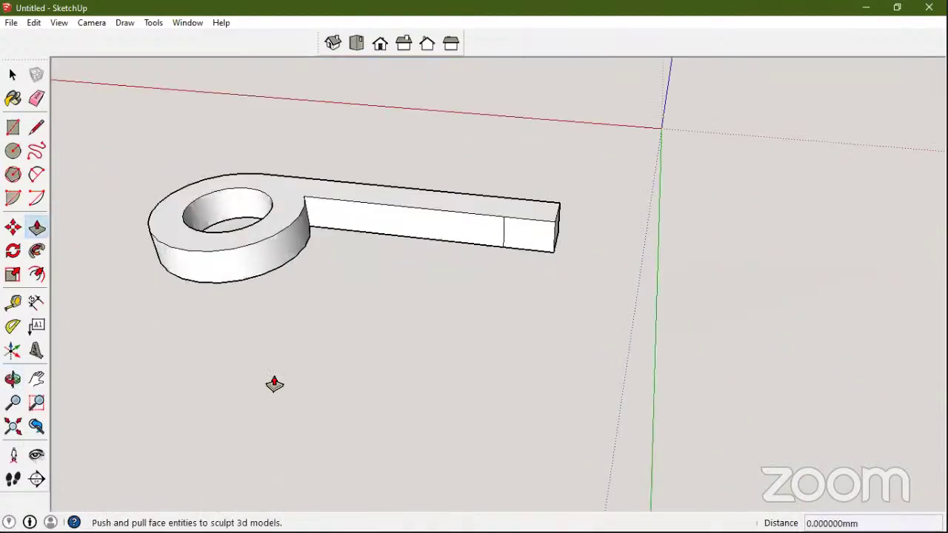
middle_click_drag(505, 302, 518, 285)
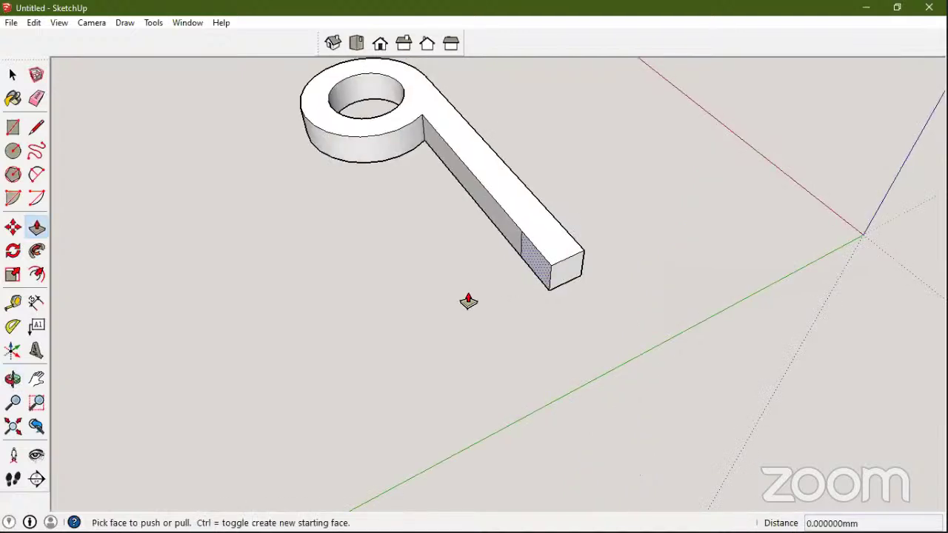
left_click(411, 311)
Draw a two-point arc along the leg's inner upper edge, from its outer corner to the arm, with a bulge of about 5.3 mm
key("o")
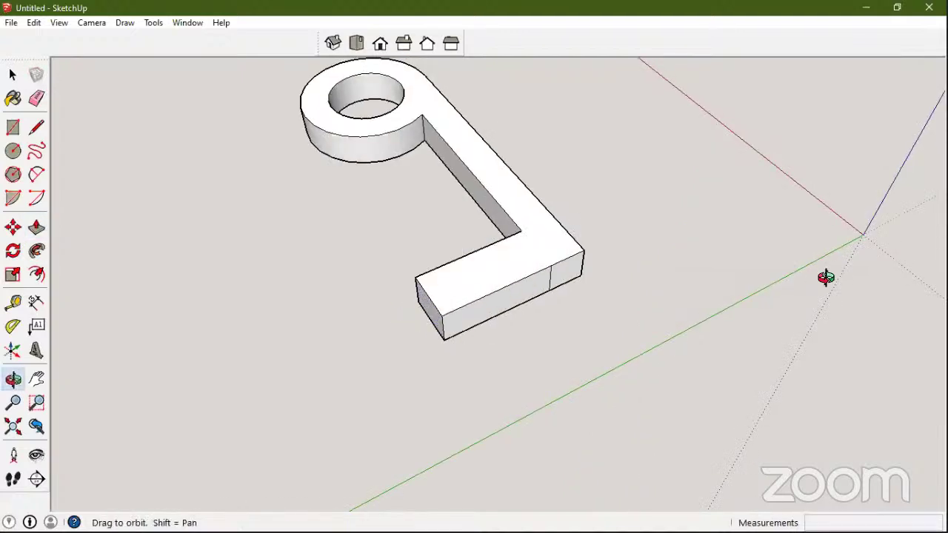
left_click_drag(825, 275, 89, 194)
left_click(32, 173)
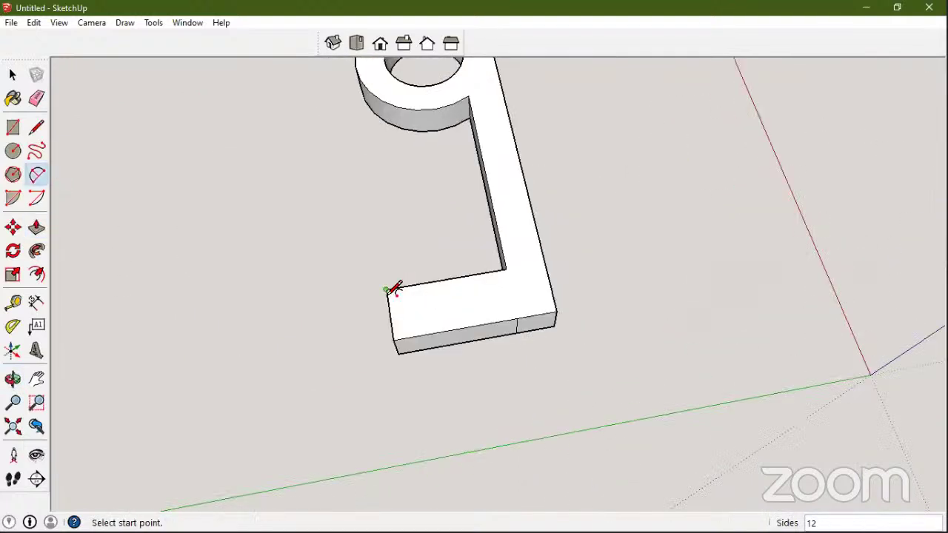
left_click(386, 289)
left_click(505, 271)
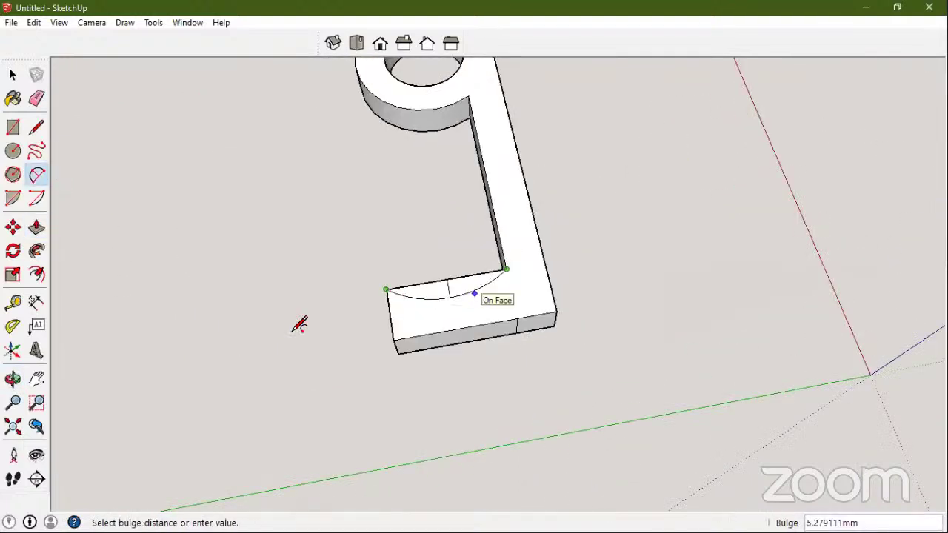
left_click(298, 324)
Push/Pull the arc segment down through the leg's full thickness to cut a curved hook recess
left_click(36, 227)
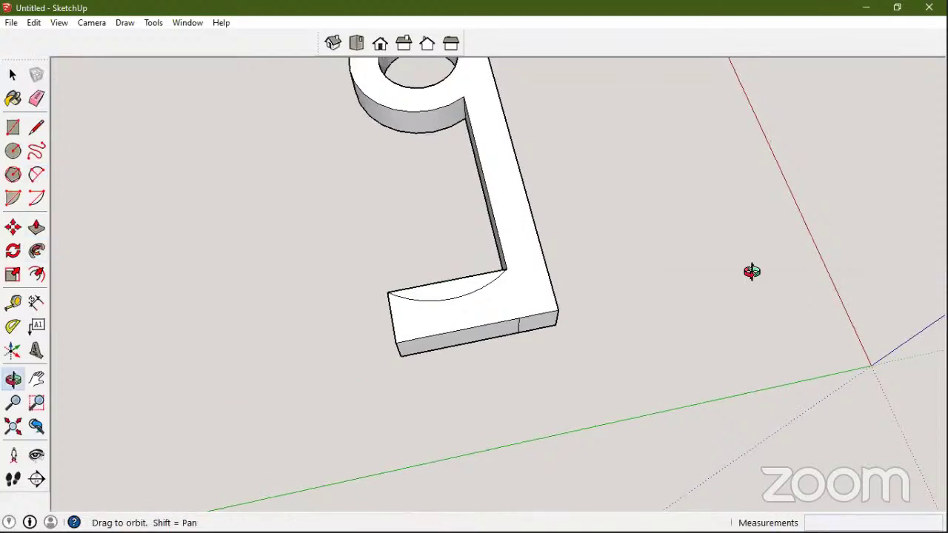
middle_click_drag(750, 271, 547, 269)
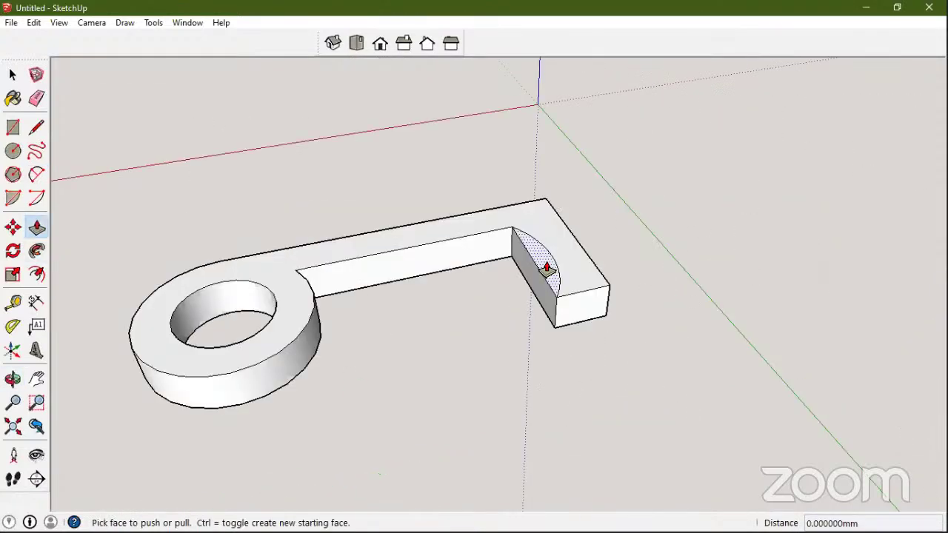
left_click(551, 168)
double_click(551, 167)
scroll(589, 124, "down", 3)
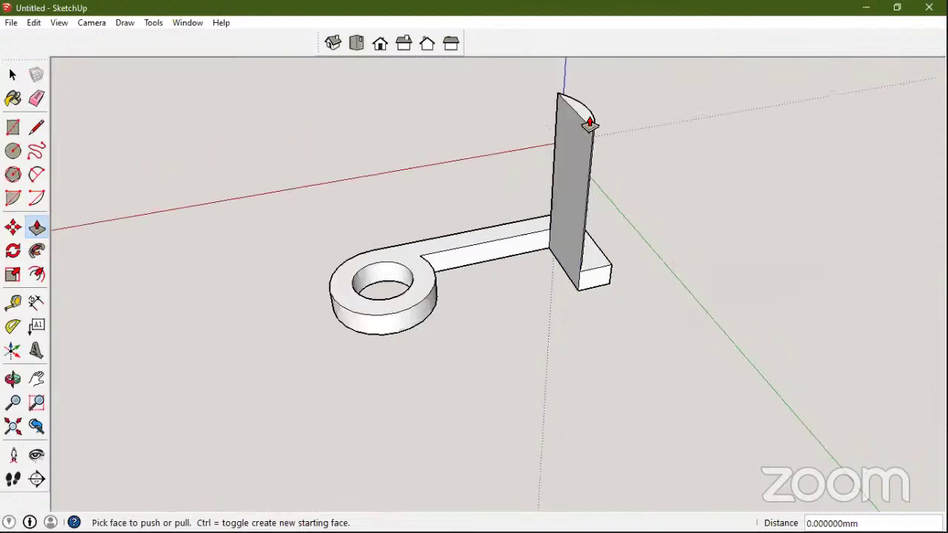
left_click(560, 243)
left_click(555, 296)
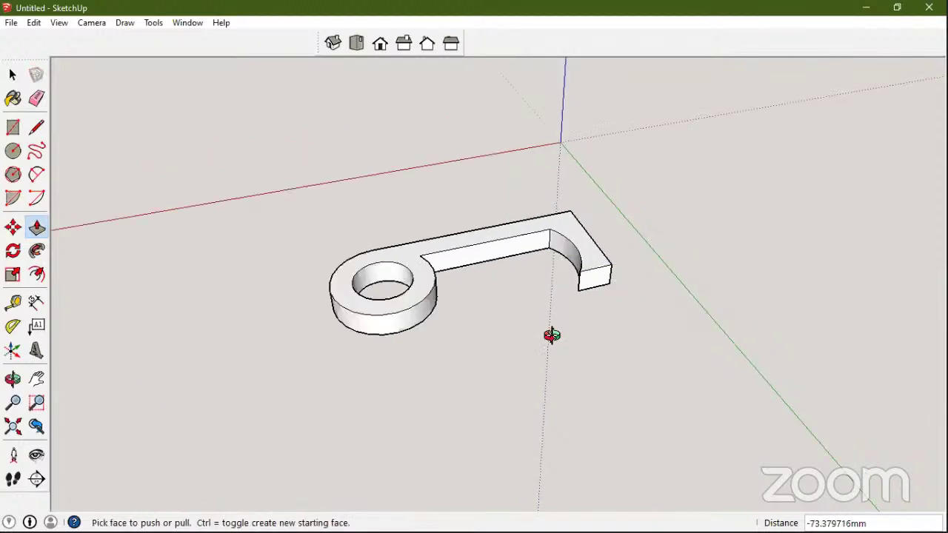
Draw a circle with a radius of about 3.2 mm centred on the small square face at the arm's end
middle_click_drag(551, 334, 493, 290)
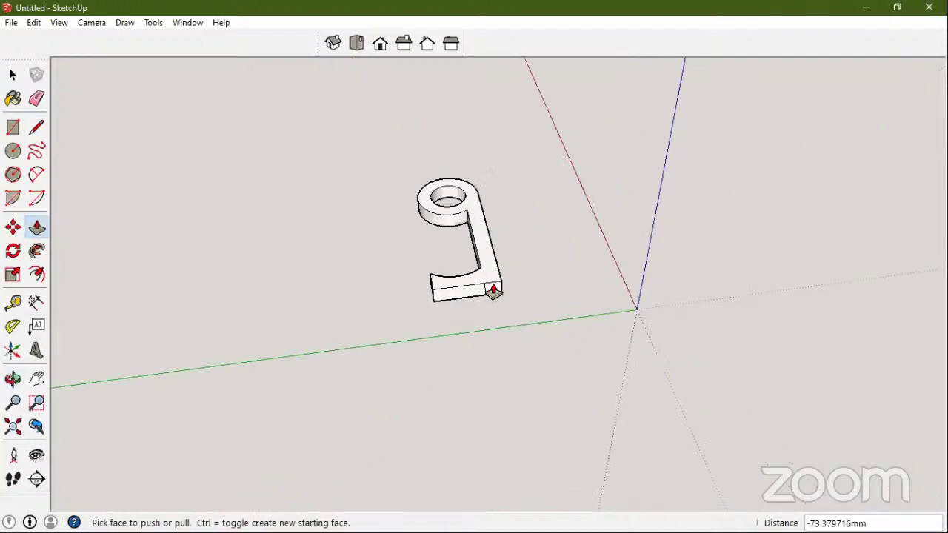
scroll(505, 308, "up", 5)
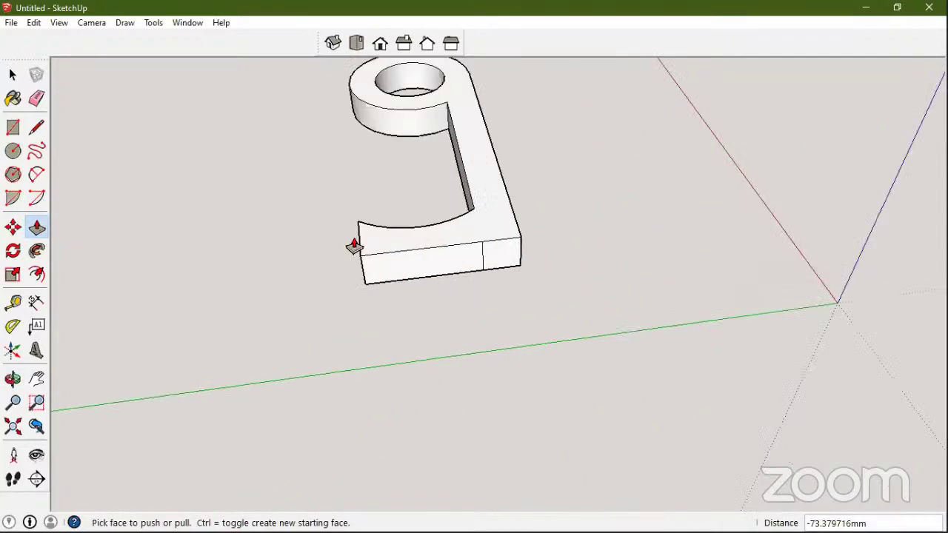
left_click(12, 150)
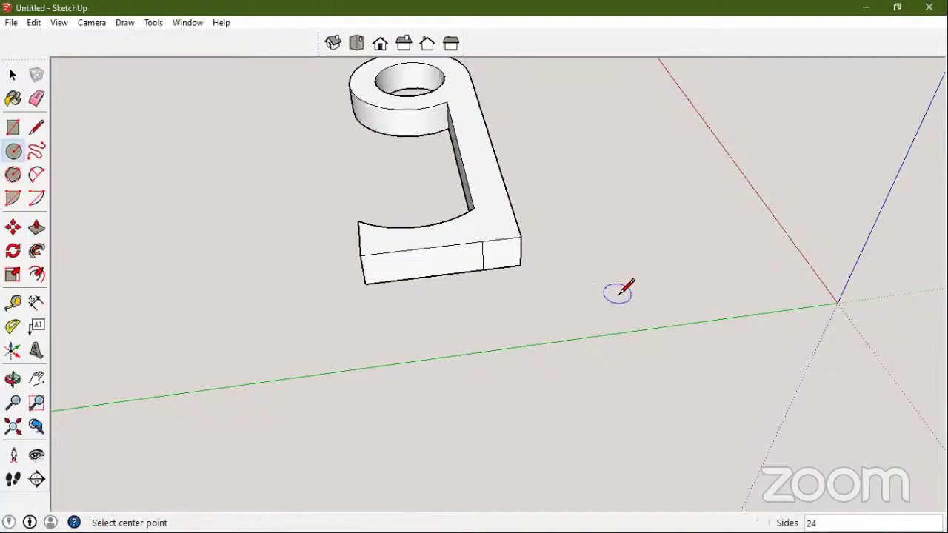
middle_click_drag(491, 256, 507, 158)
scroll(477, 207, "up", 3)
scroll(495, 156, "up", 2)
left_click(506, 152)
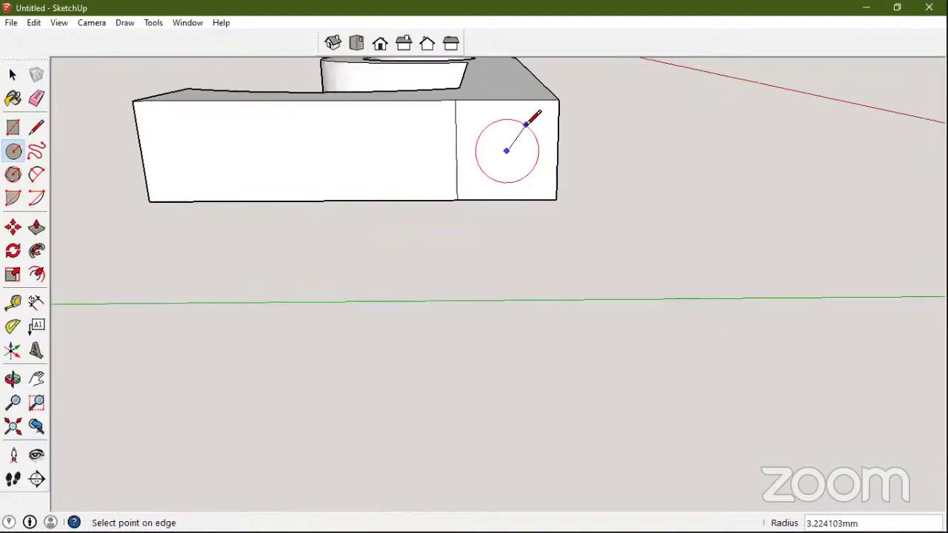
left_click(529, 130)
Push/Pull the circle outward from the arm's end face to form a short cylindrical peg
left_click(36, 227)
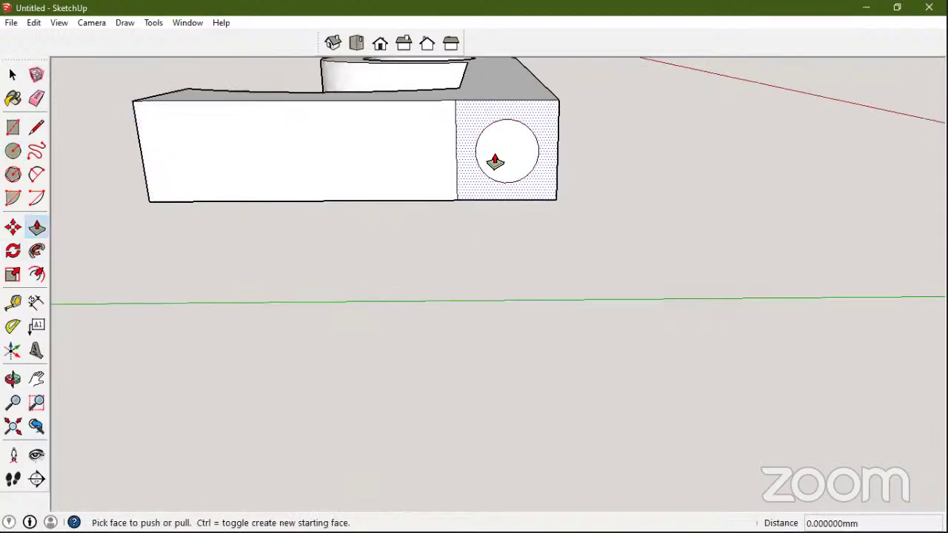
left_click(495, 165)
middle_click_drag(484, 294, 62, 190)
Try to erase the dividing edge beside the peg on the outer end face, and undo the erasure
key("e")
left_click(618, 242)
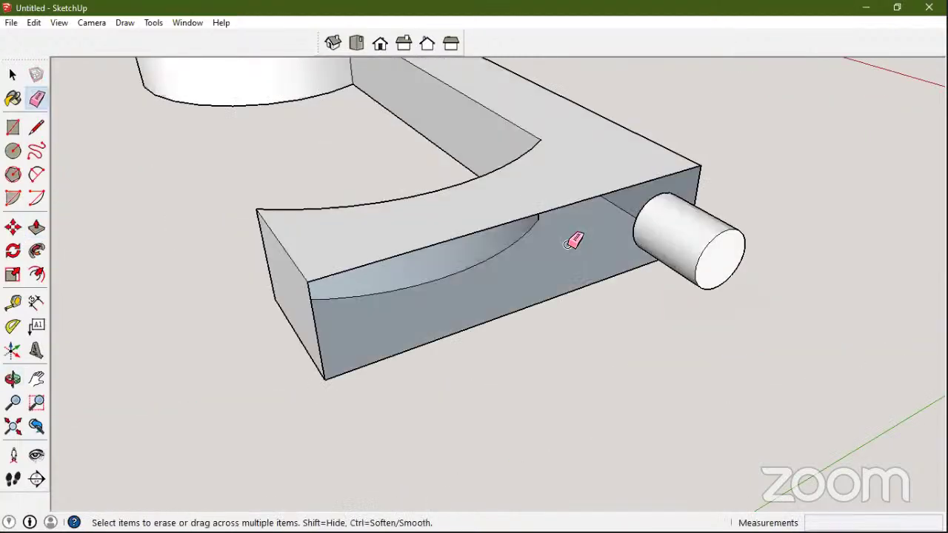
scroll(577, 269, "down", 4)
scroll(581, 267, "down", 1)
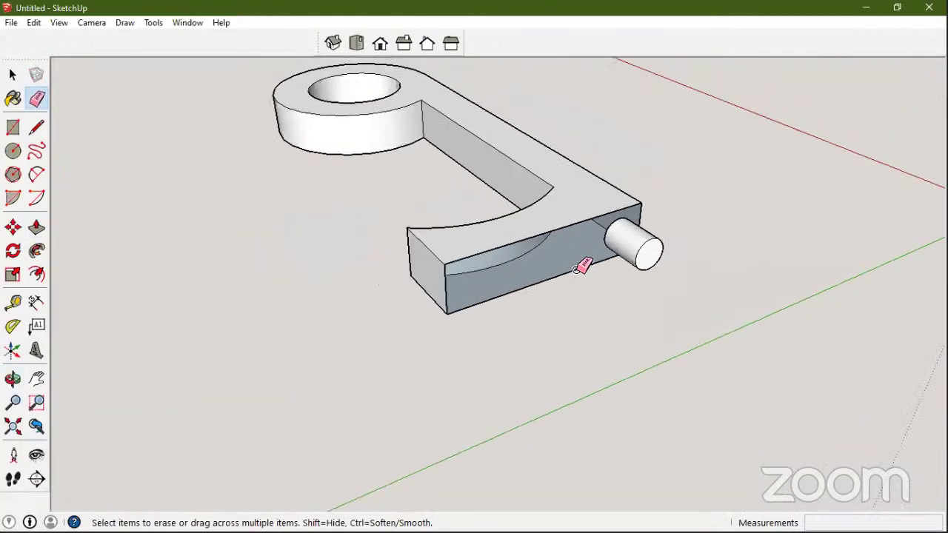
key("ctrl+z")
Create filled, extruded 3D text of the person's name in Tahoma Regular with a reduced height, and place it over the arm
key("o")
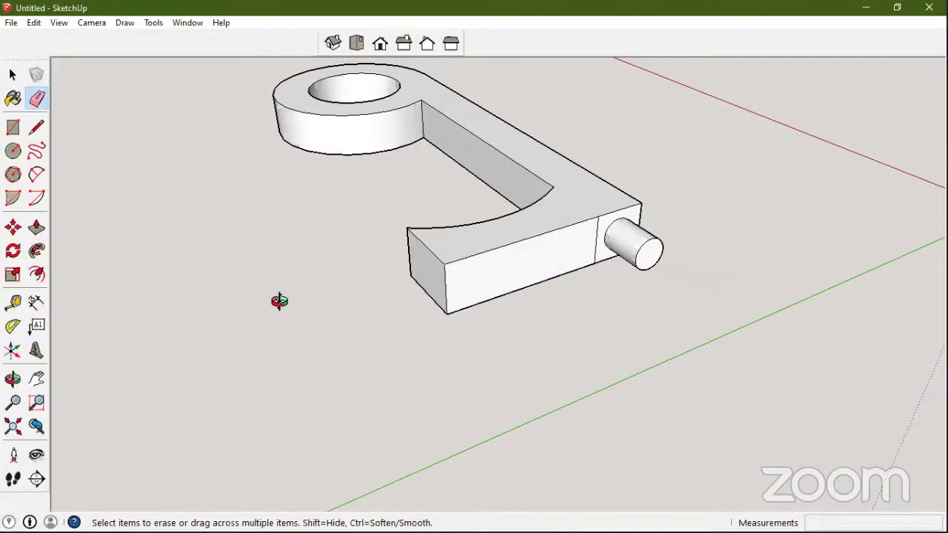
mouse_move(424, 223)
left_mouse_down()
mouse_move(680, 222)
mouse_move(417, 148)
mouse_move(505, 357)
mouse_move(486, 254)
left_mouse_up()
key("e")
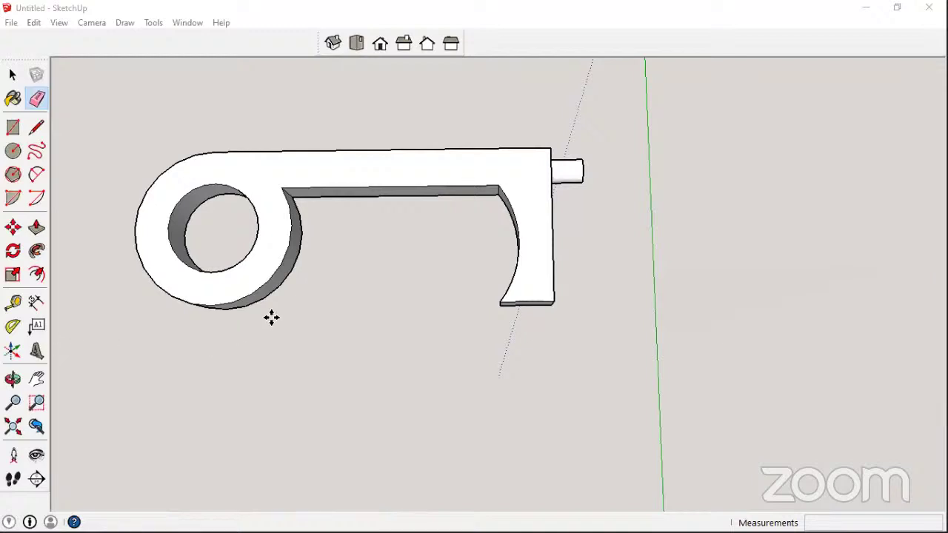
key("shift+t")
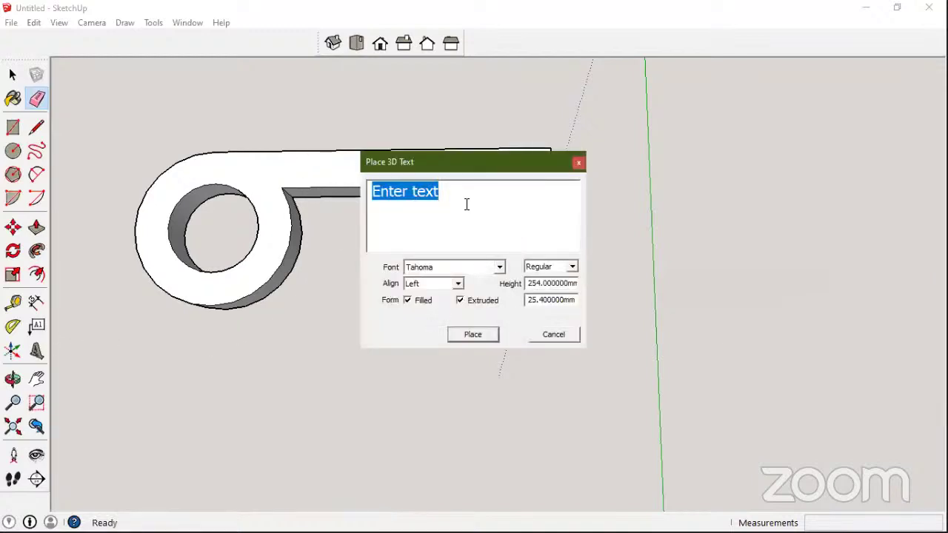
type("ANAND")
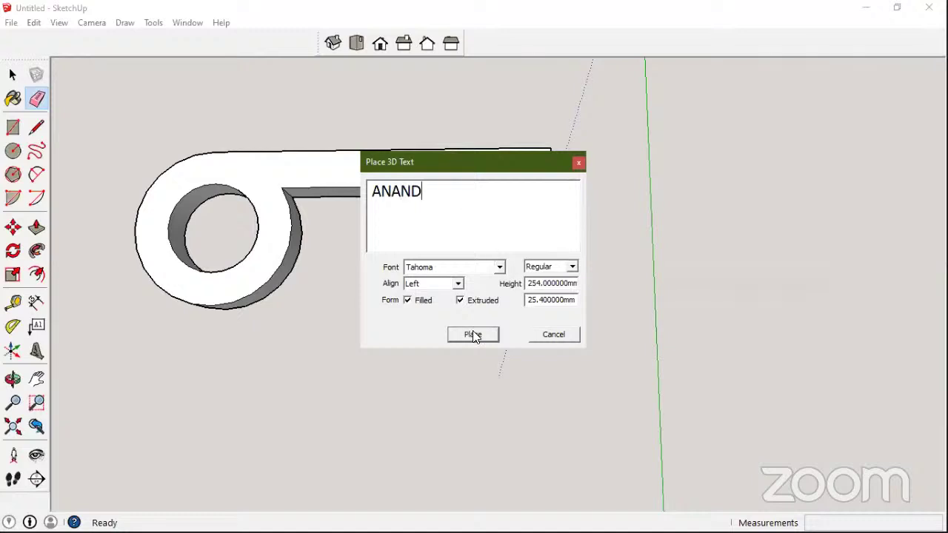
left_click(541, 282)
key("BackSpace")
left_click(472, 335)
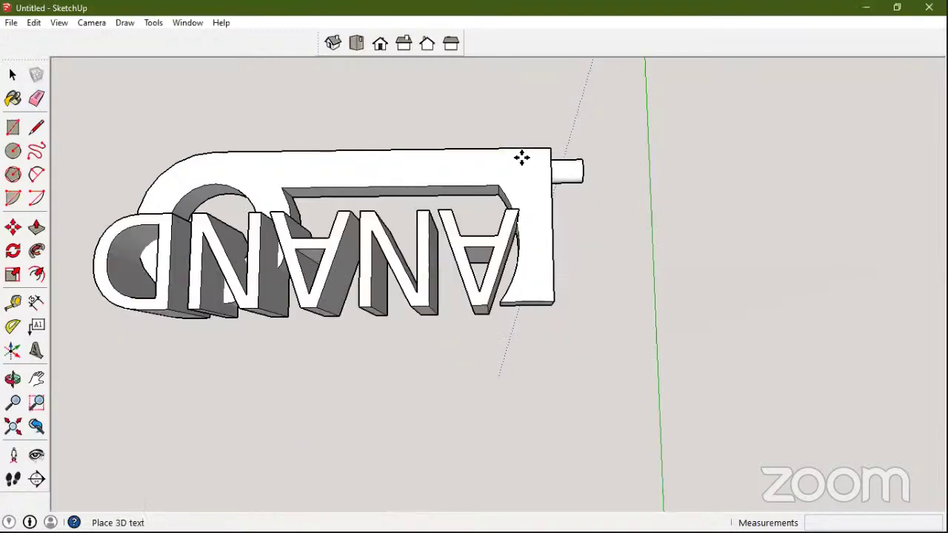
left_click(534, 157)
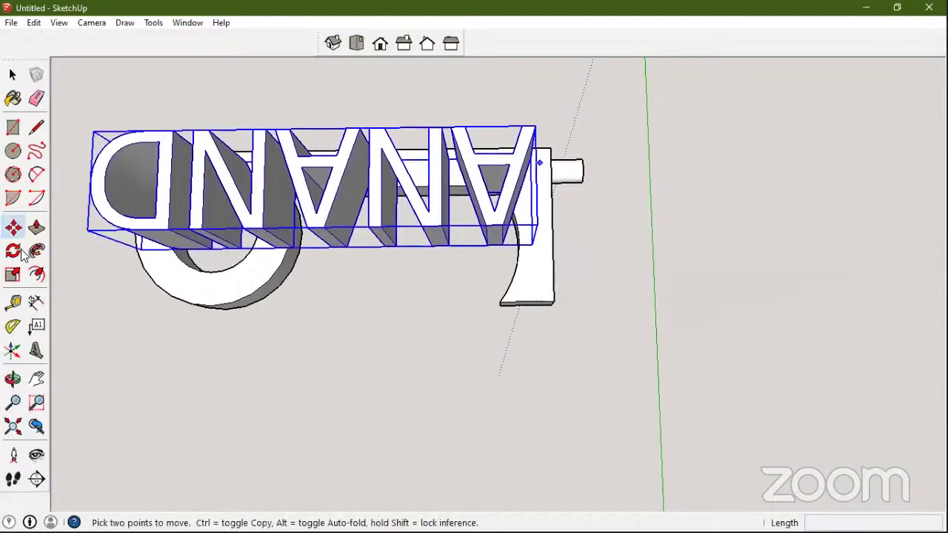
Rotate the 3D name text half a turn so it reads upright, and move it back over the arm
left_click(13, 250)
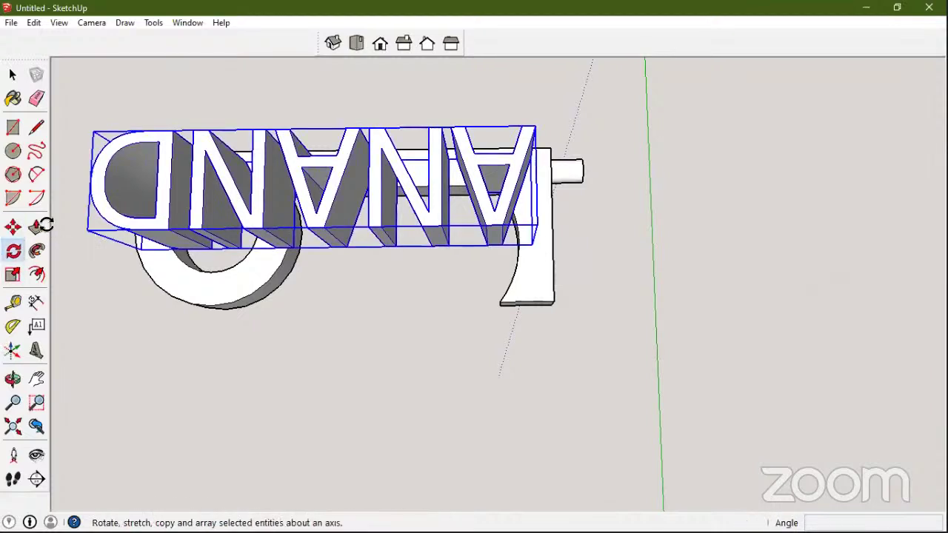
left_click(163, 209)
left_click(169, 97)
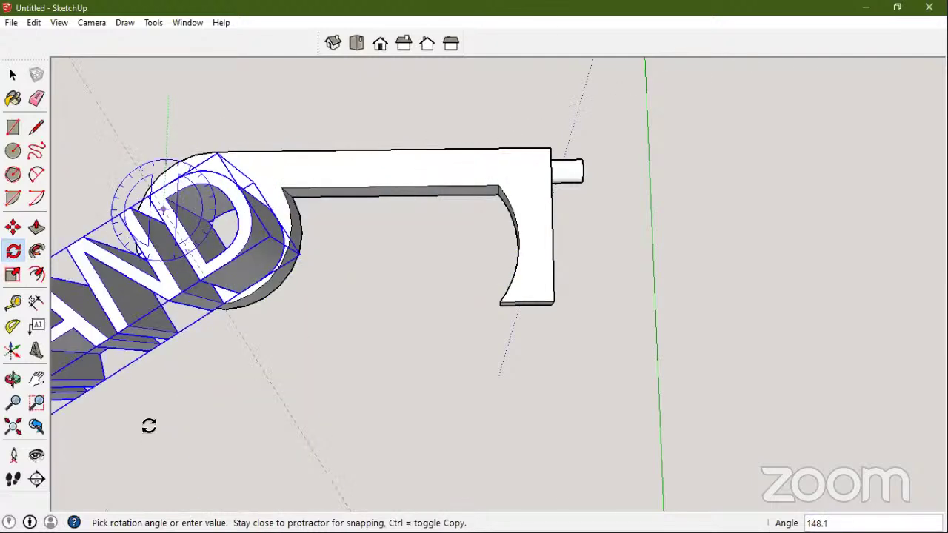
left_click(13, 227)
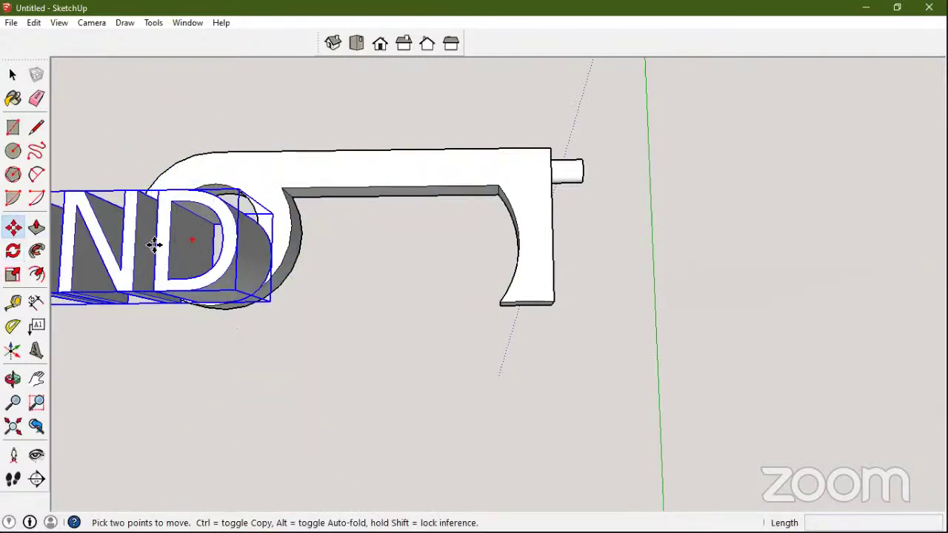
left_click(437, 170)
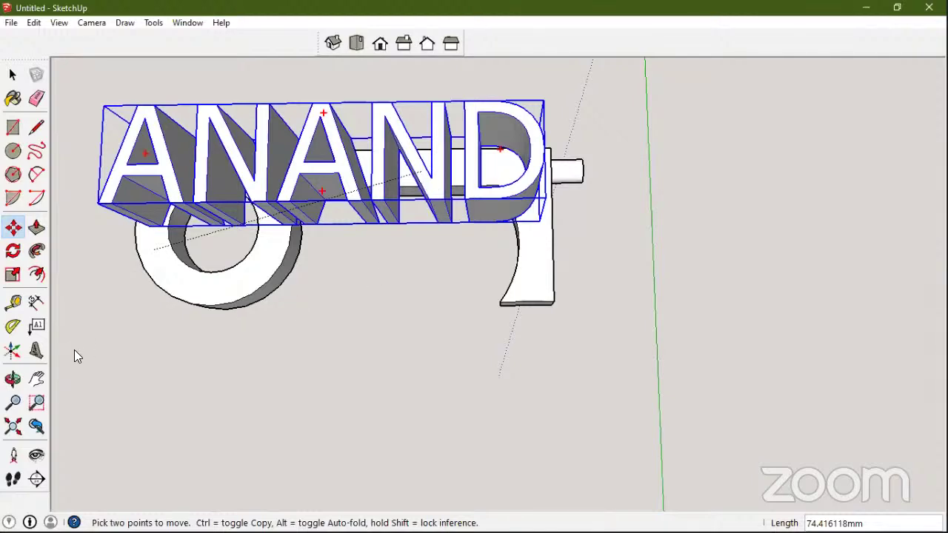
Scale the 3D name text down until its letters are small enough to fit the arm's width
left_click(12, 275)
mouse_move(491, 142)
middle_mouse_down()
mouse_move(510, 102)
mouse_move(318, 228)
mouse_move(474, 134)
middle_mouse_up()
left_click_drag(519, 114, 419, 393)
middle_click_drag(419, 393, 311, 474)
Move the 3D name text about 33 mm from the ring onto the arm's upper face
left_click(15, 228)
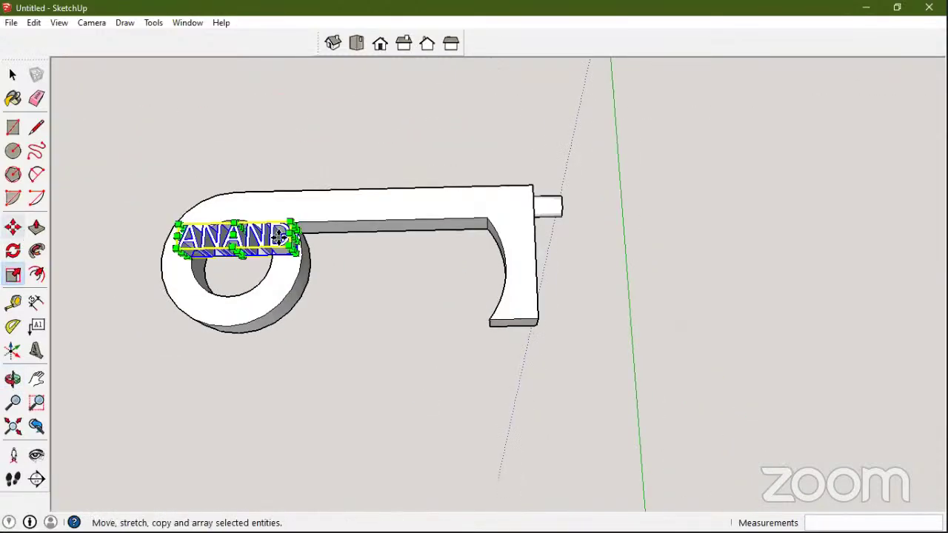
scroll(280, 234, "up", 3)
left_click(235, 234)
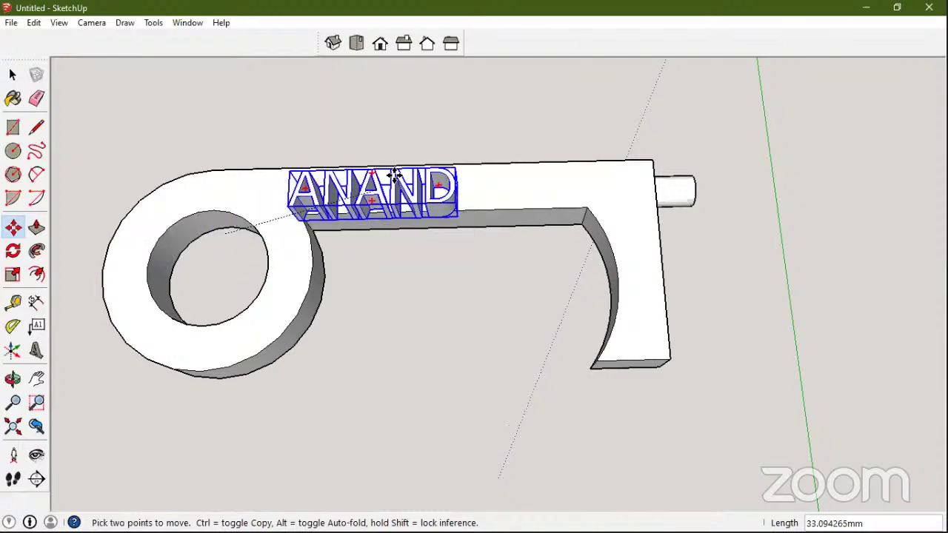
left_click(387, 215)
Stretch the 3D name text lengthwise along the arm by a factor of 1.35
middle_click_drag(387, 214, 537, 236)
key("s")
scroll(533, 239, "up", 2)
left_click_drag(502, 210, 556, 268)
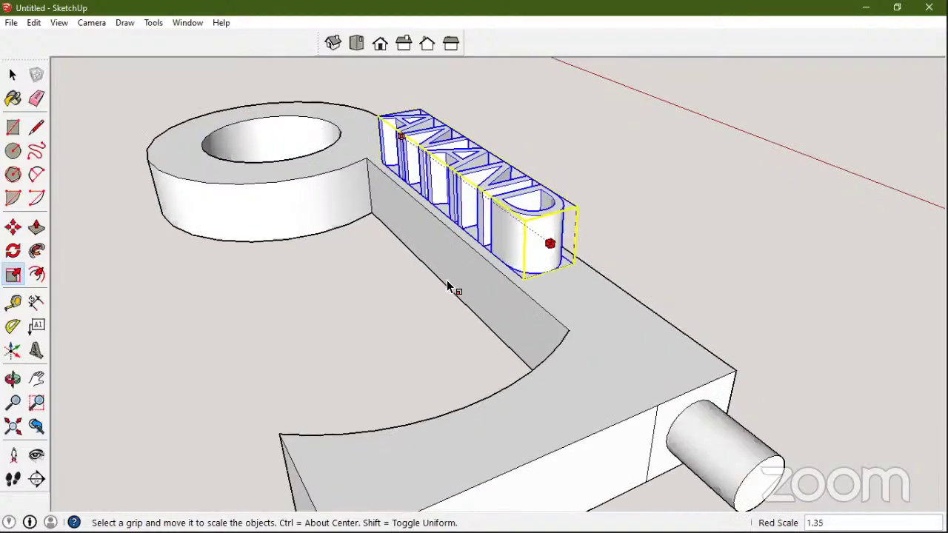
Scale down the thickness of the 3D name text so the letters form a thin relief on the arm
middle_click_drag(446, 192, 434, 233)
scroll(435, 233, "up", 2)
left_click_drag(446, 159, 548, 228)
Stretch the 3D name text along the arm toward the ring by a factor of 1.09
middle_click_drag(767, 216, 906, 161)
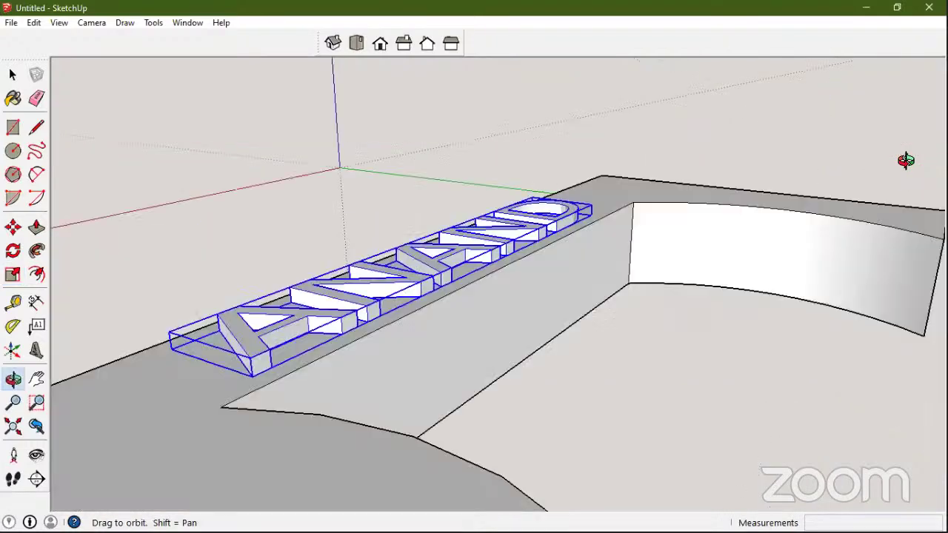
middle_click_drag(232, 356, 425, 275)
scroll(649, 234, "down", 2)
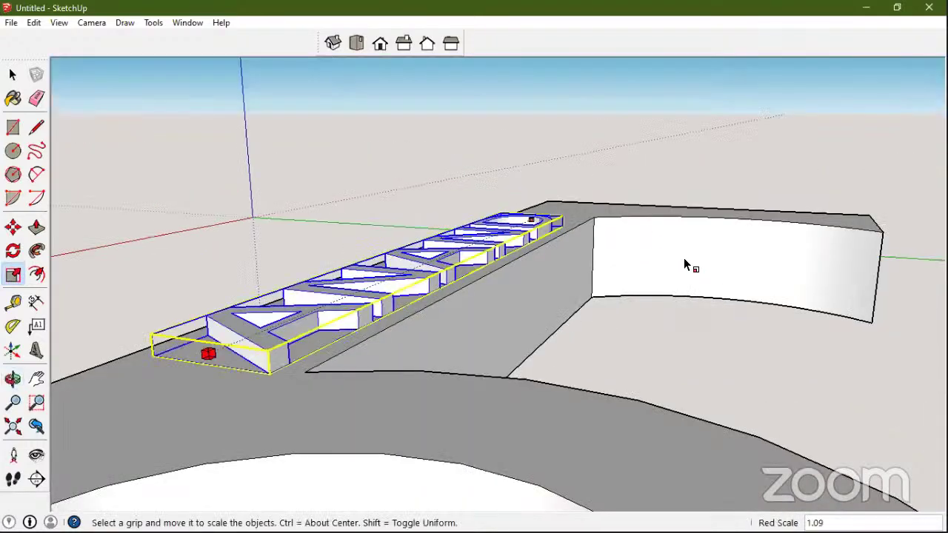
Deselect the name text and examine the finished ring, arm, hook and peg from several angles
middle_click_drag(684, 265, 366, 272)
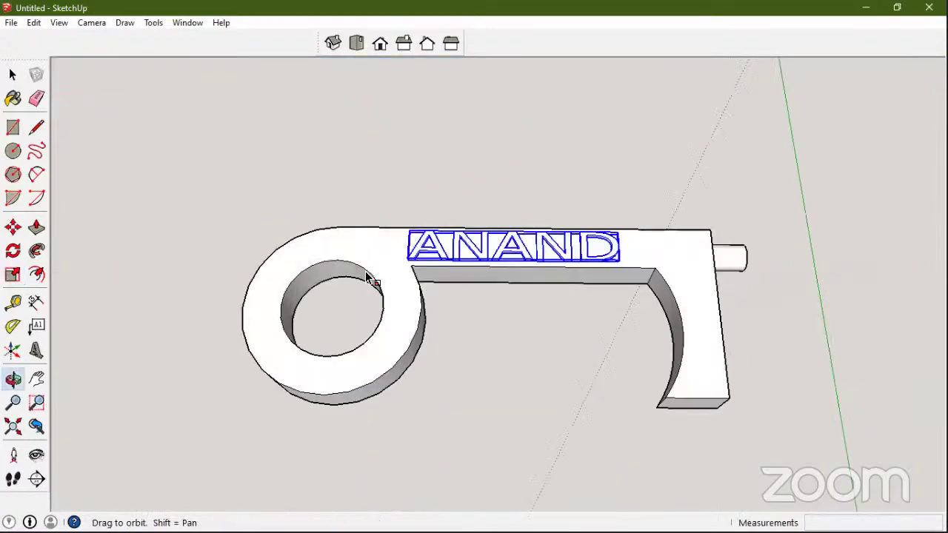
scroll(86, 86, "down", 5)
key("space")
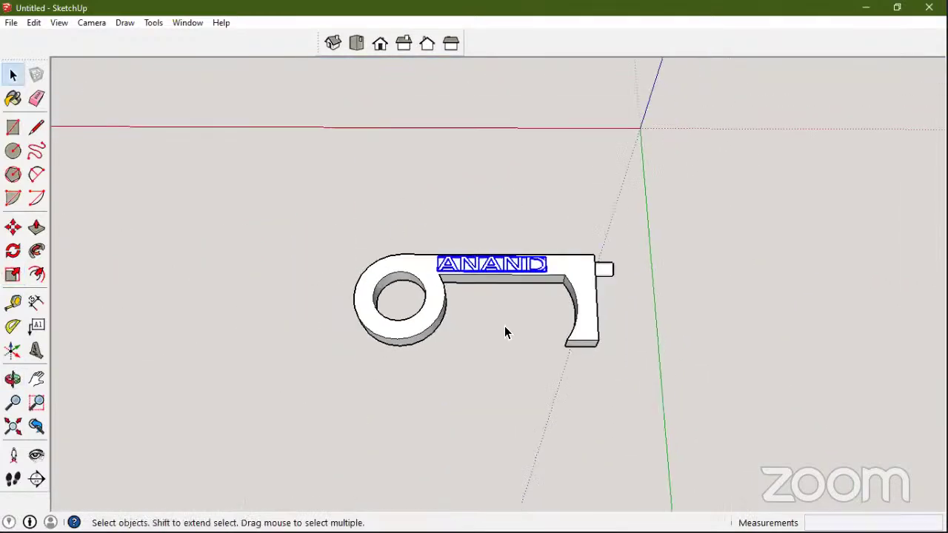
left_click(505, 332)
middle_click_drag(520, 358, 708, 259)
middle_click_drag(346, 157, 252, 341)
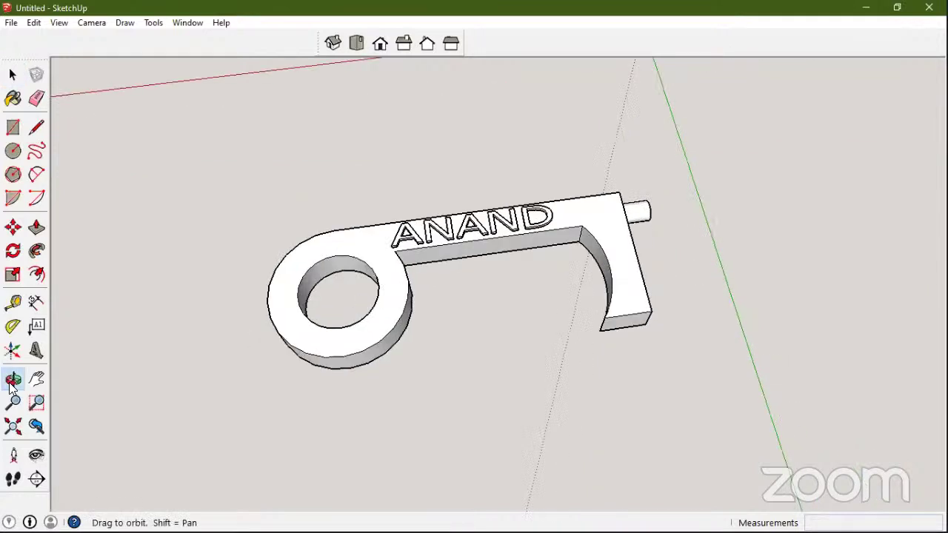
key("h")
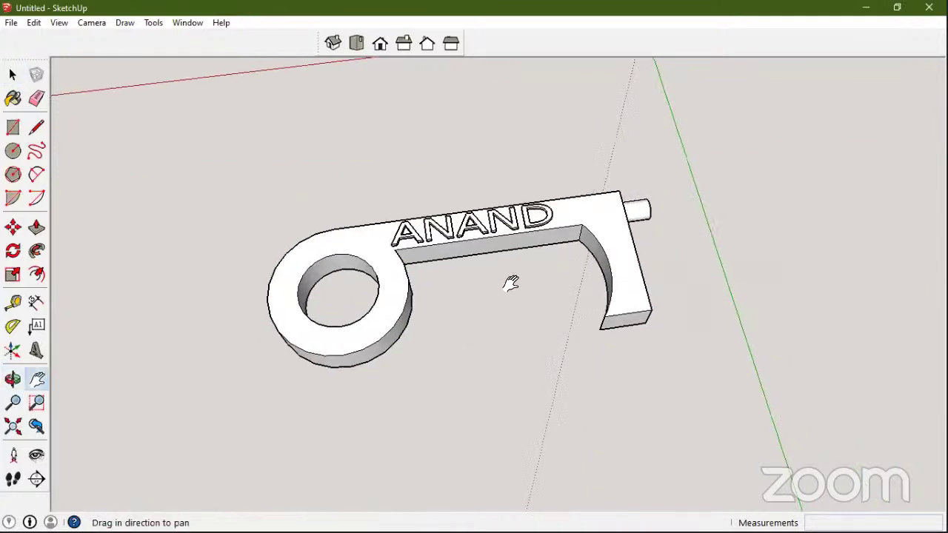
Try to export the finished key tool as a 3D model file
left_click_drag(551, 324, 554, 264)
middle_click_drag(556, 281, 415, 199)
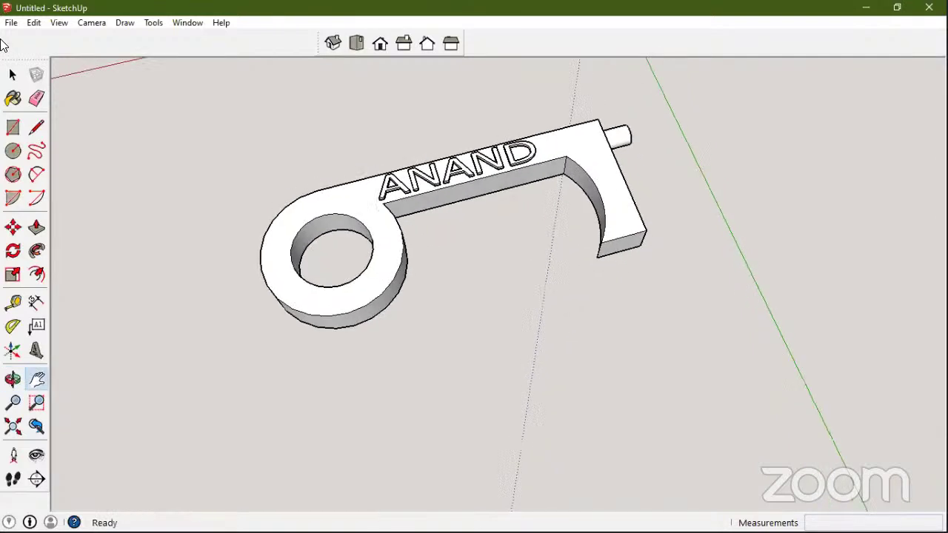
left_click(11, 23)
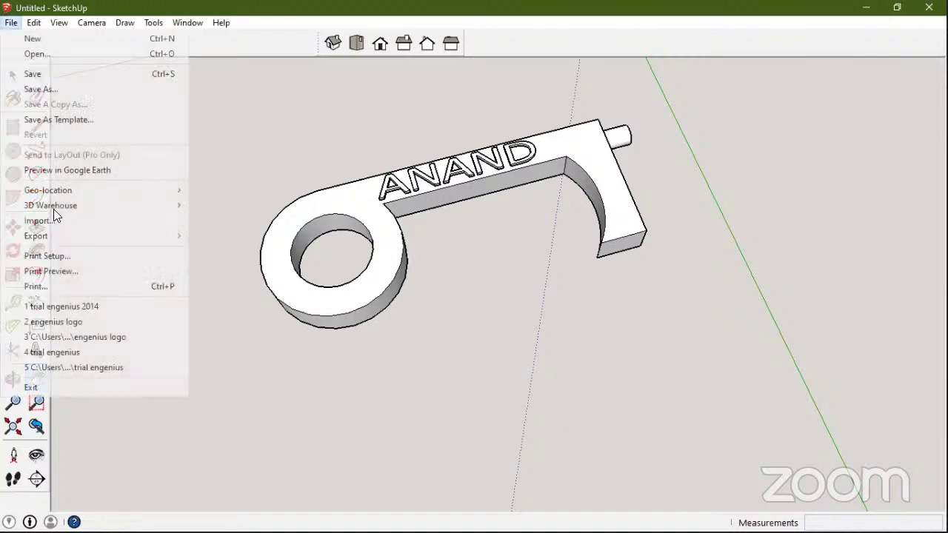
mouse_move(58, 234)
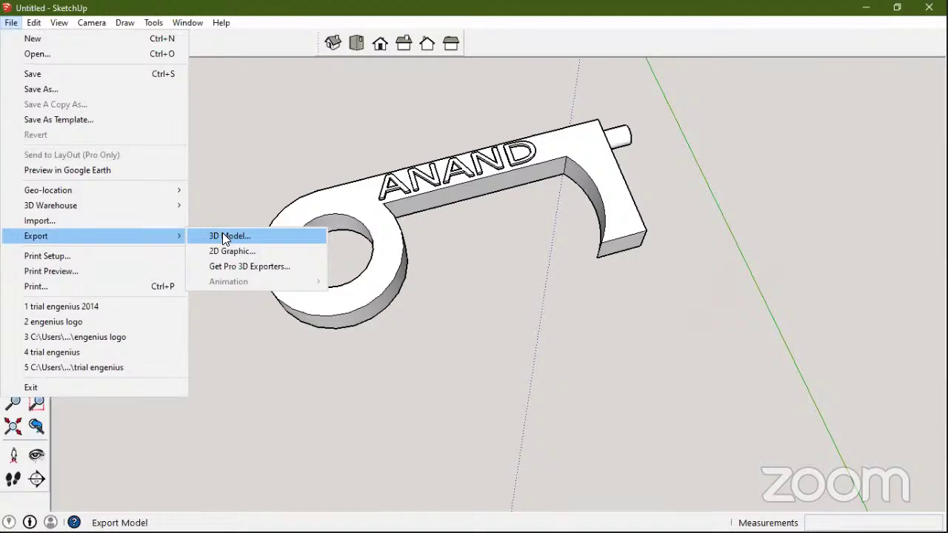
left_click(222, 236)
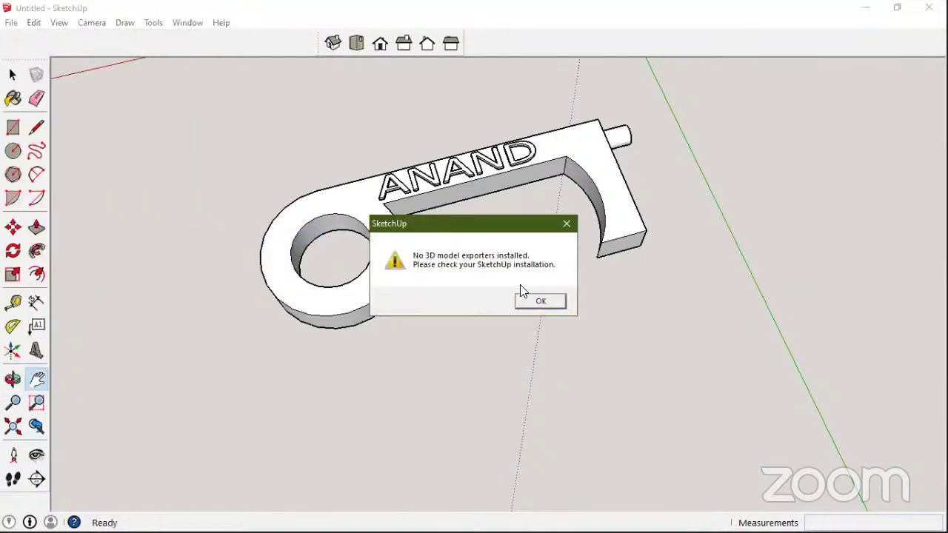
left_click(539, 301)
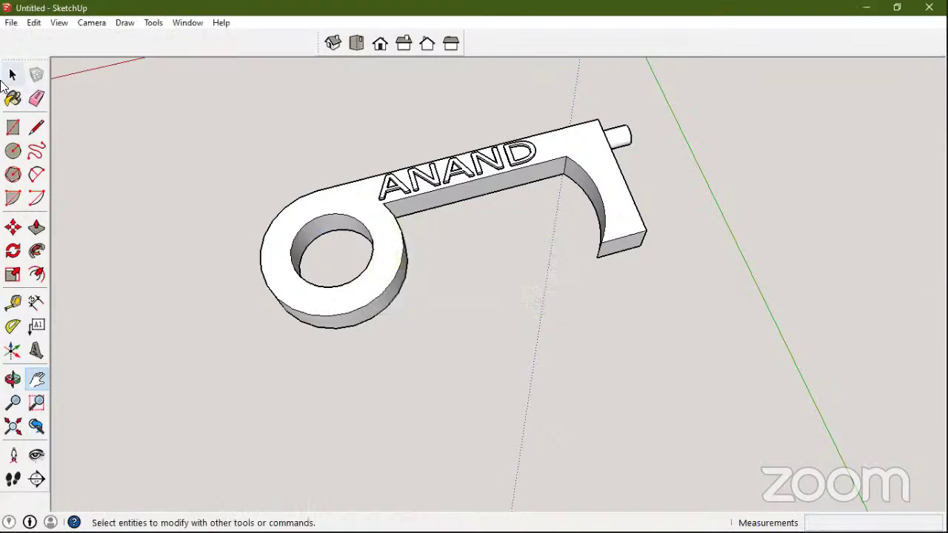
Save the model to the Desktop as a SketchUp file named with the owner's first name followed by "covid keychain"
left_click(12, 76)
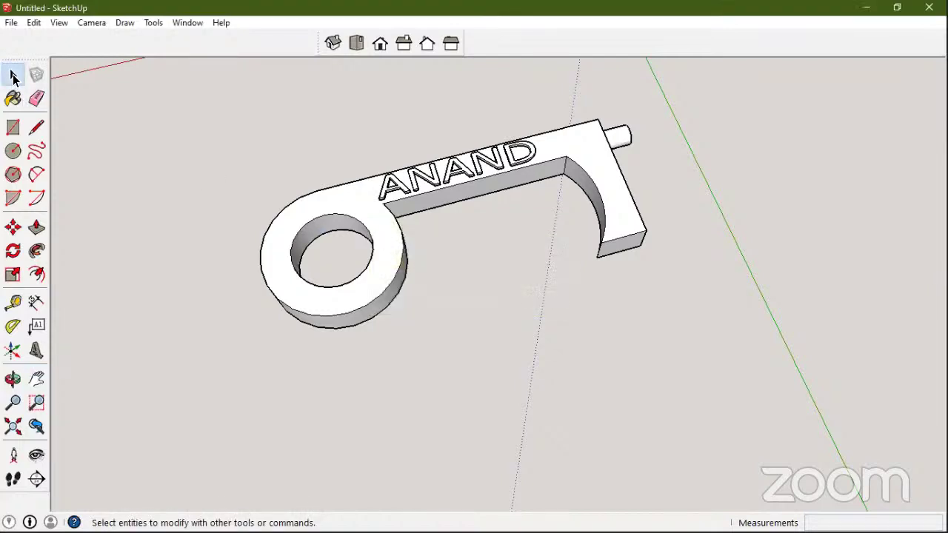
left_click(12, 23)
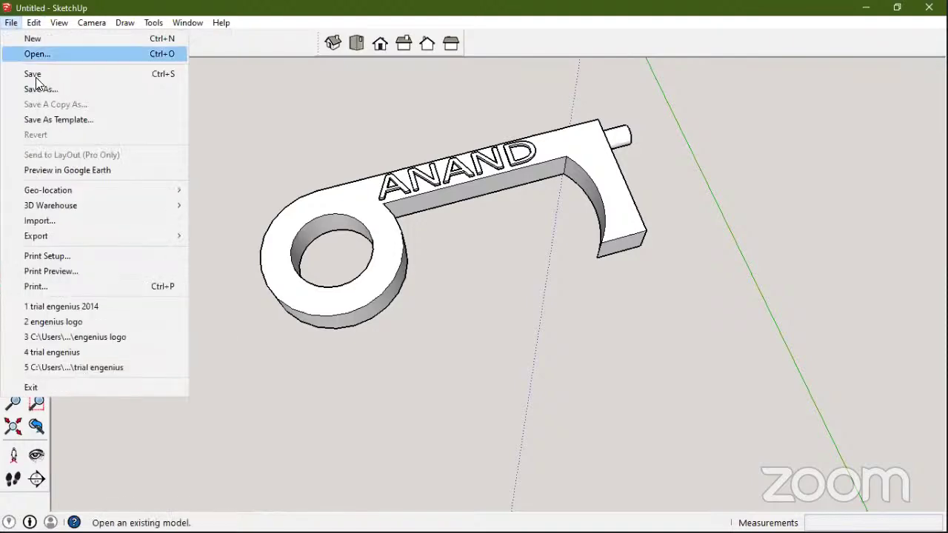
left_click(35, 75)
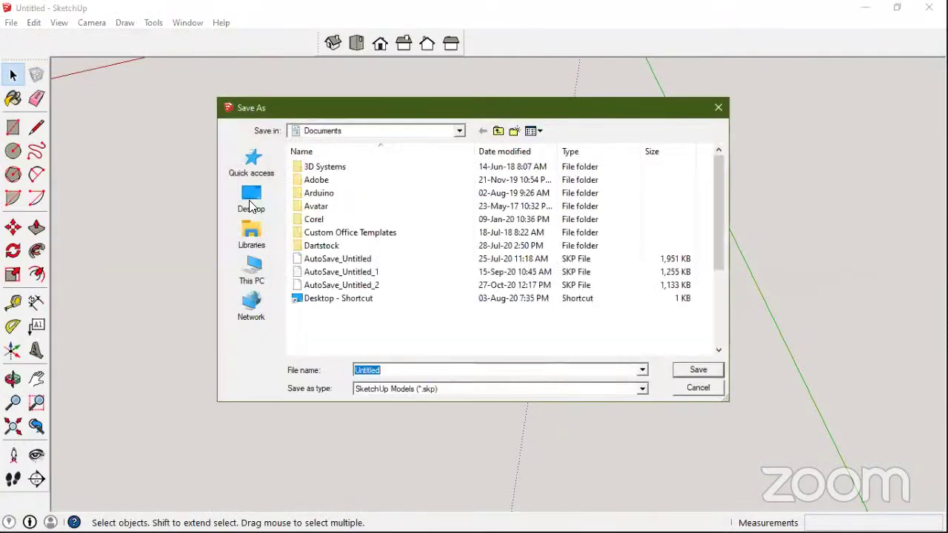
left_click(251, 200)
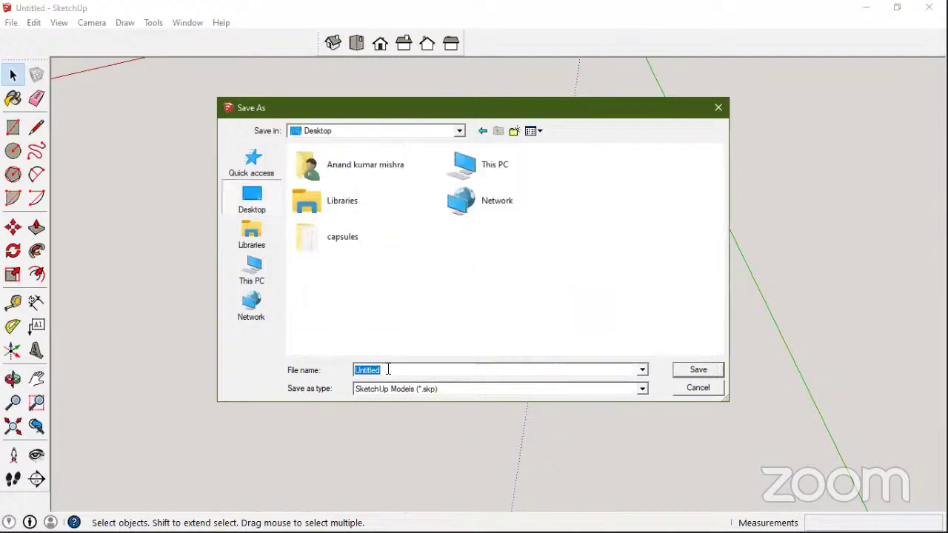
type("Ana")
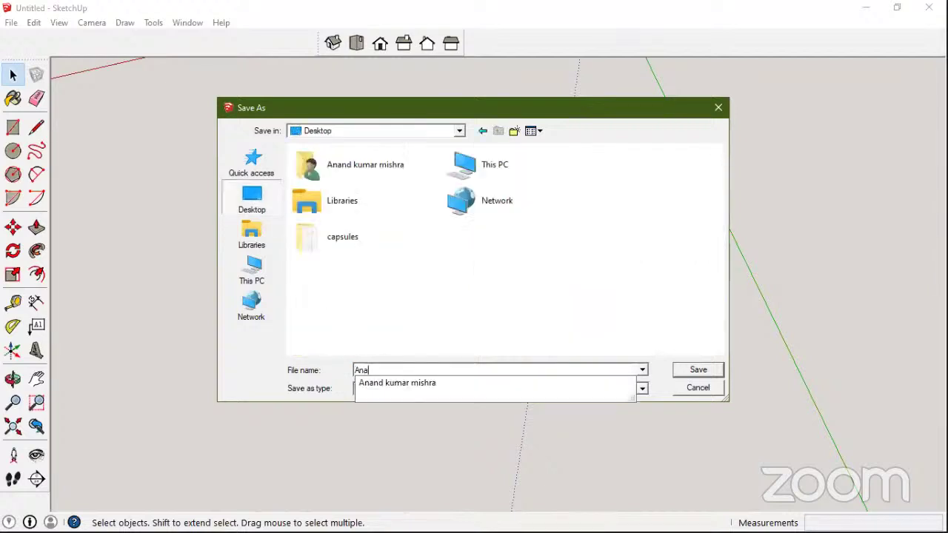
type("n")
type("k")
type("a")
key("BackSpace")
type("c")
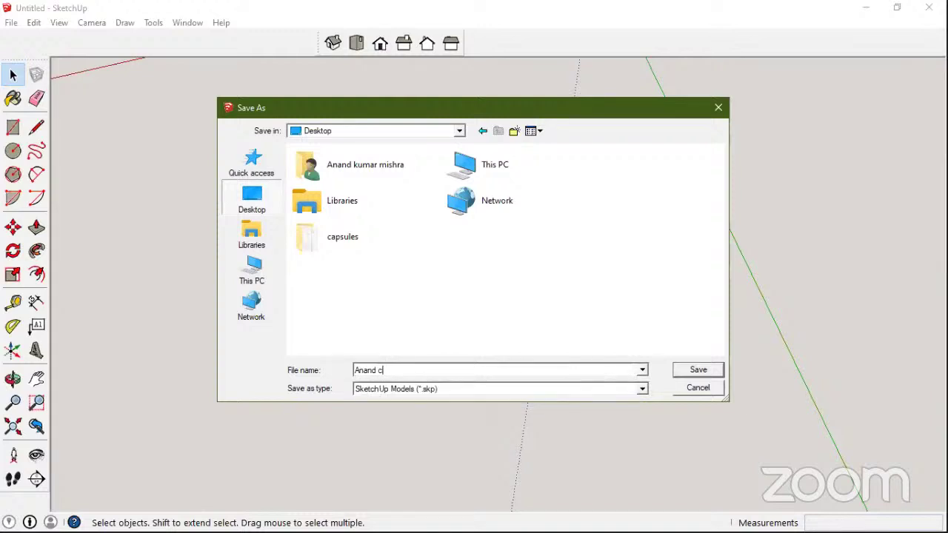
type("ovid key")
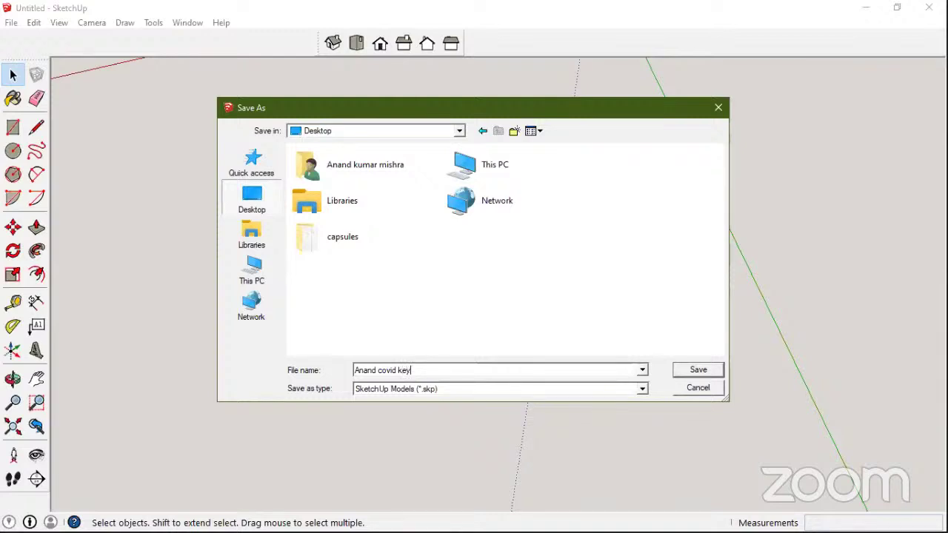
type("chain")
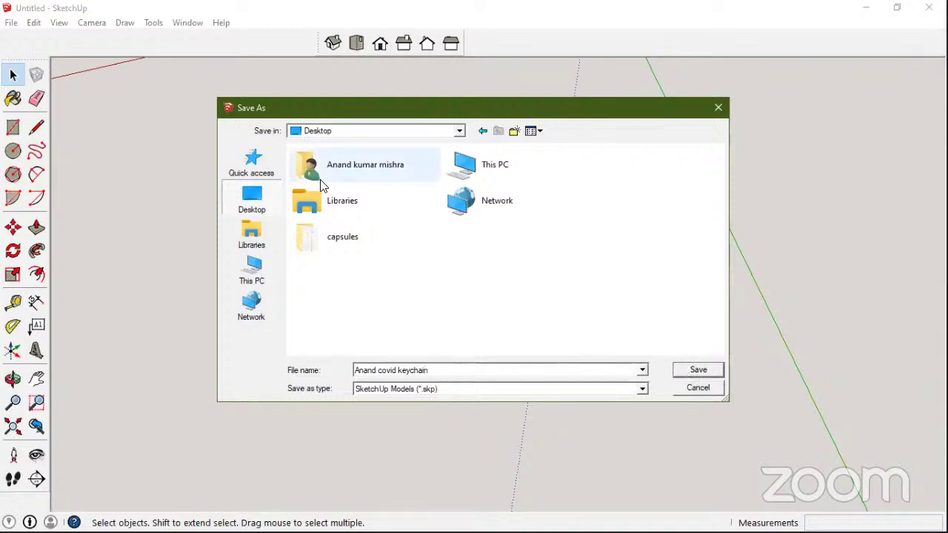
left_click(698, 370)
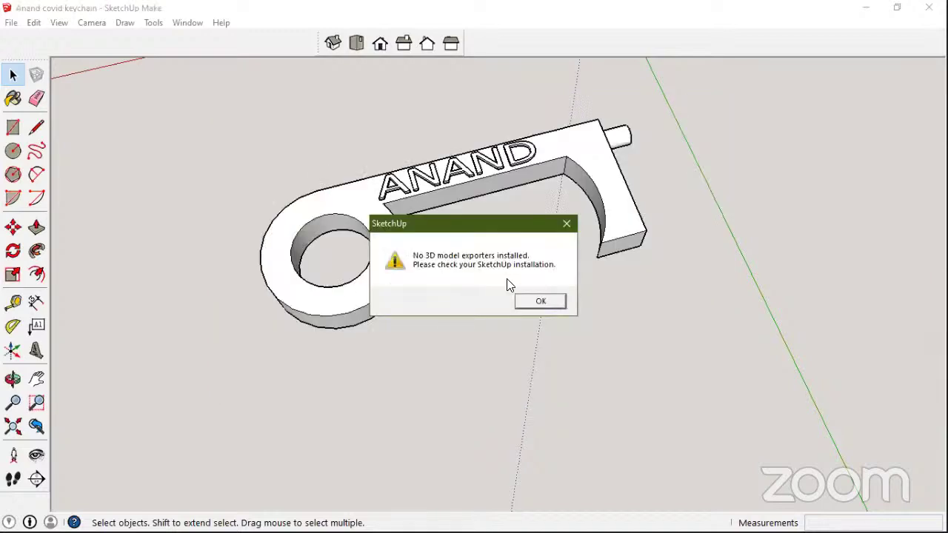
Try the 3D model export again on the saved keychain file
left_click(8, 24)
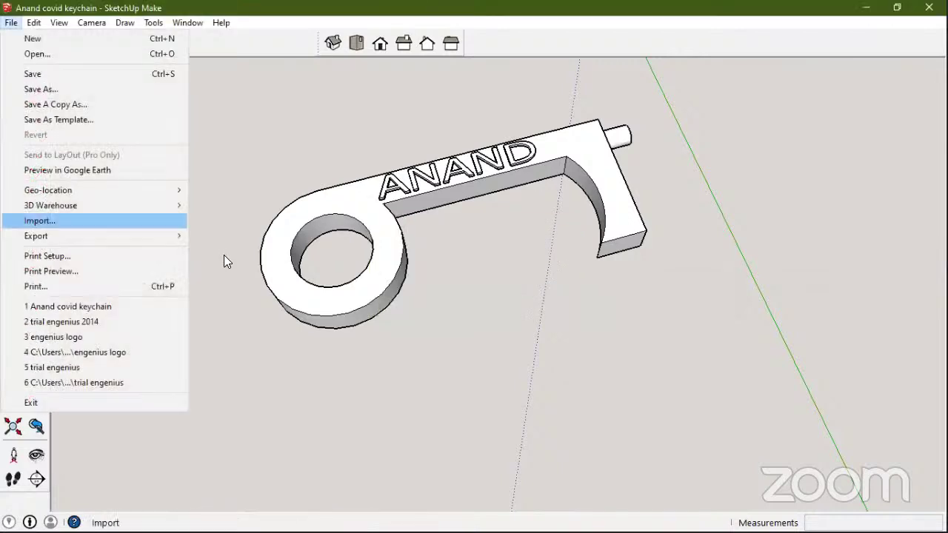
mouse_move(61, 236)
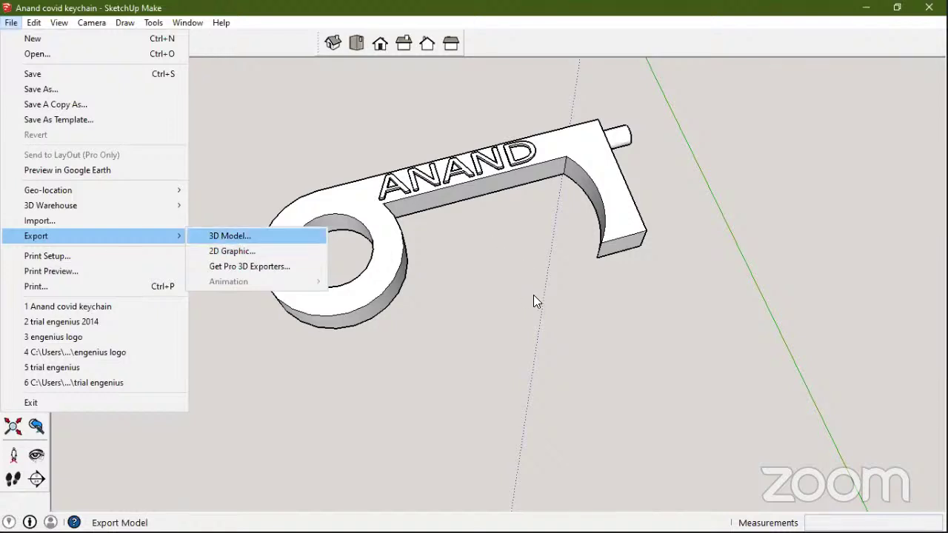
key("Return")
key("Return")
Open the saved covid keychain file from the Desktop in SketchUp Make 2017 and dismiss the file version notice
scroll(400, 255, "down", 2)
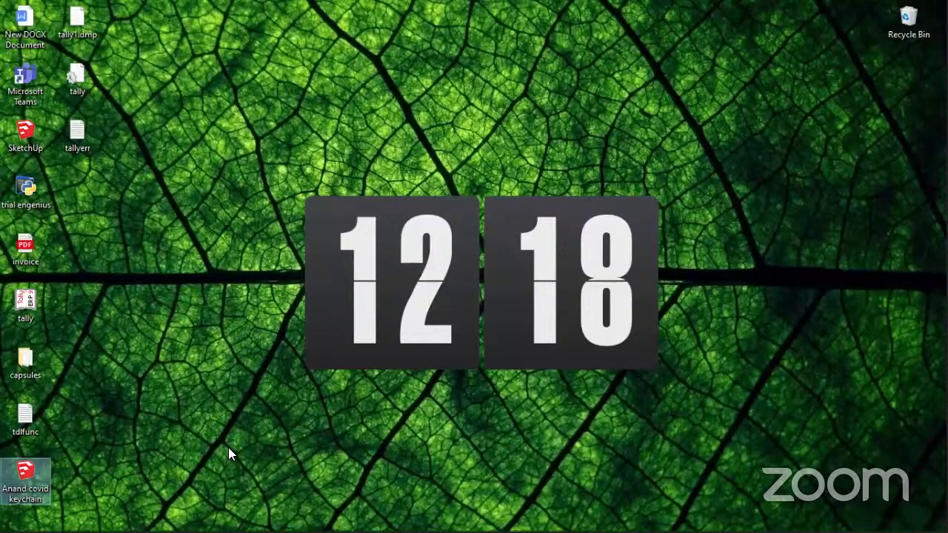
key("Return")
right_click(272, 260)
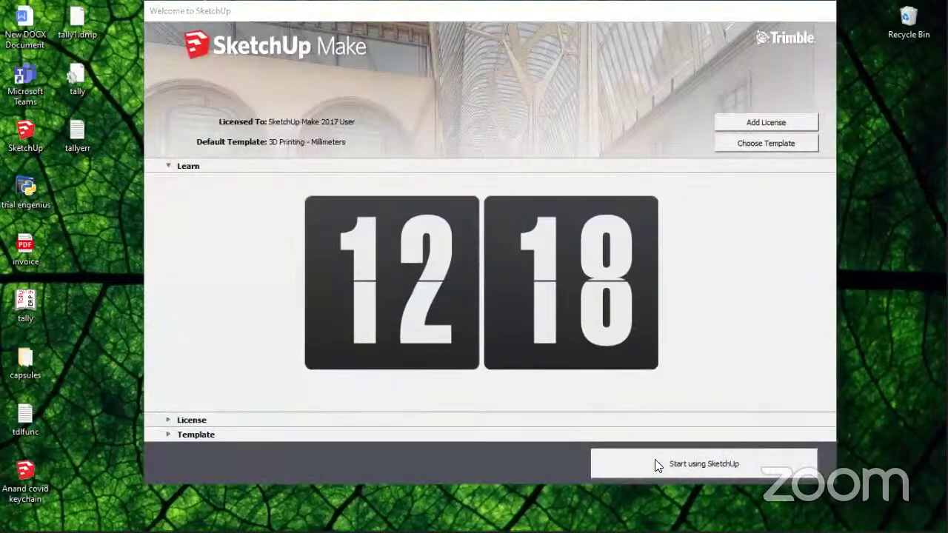
left_click(655, 458)
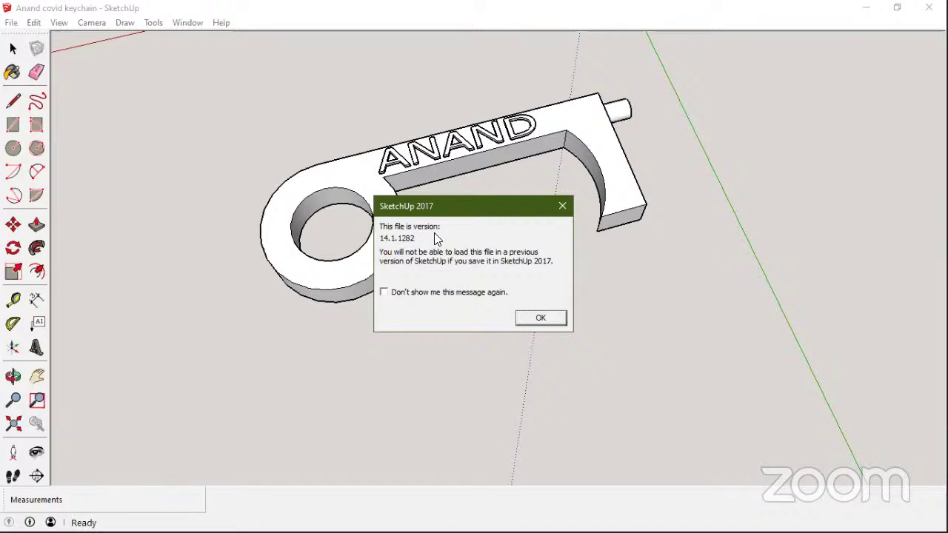
left_click(535, 315)
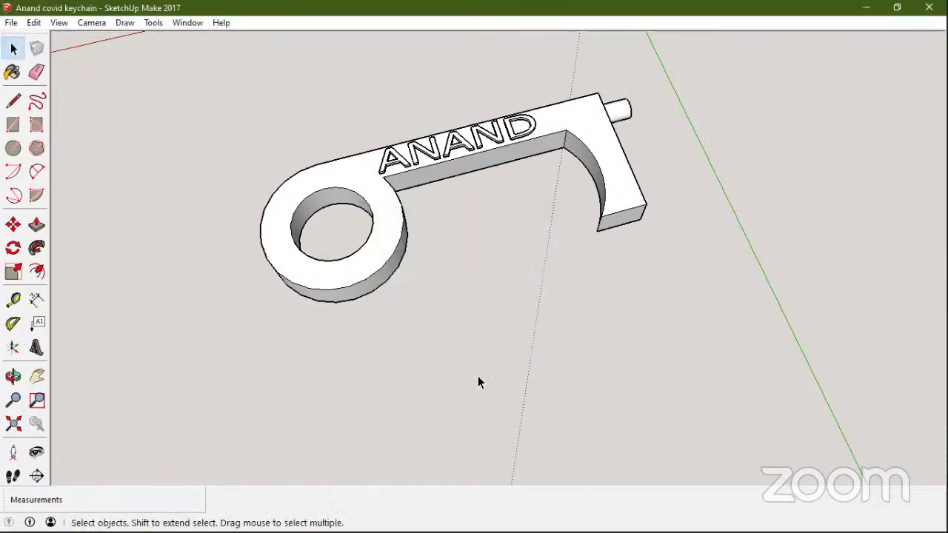
Export the whole keychain model to the Desktop as an STL file, using Model Units and the ASCII format
middle_click_drag(479, 379, 533, 222)
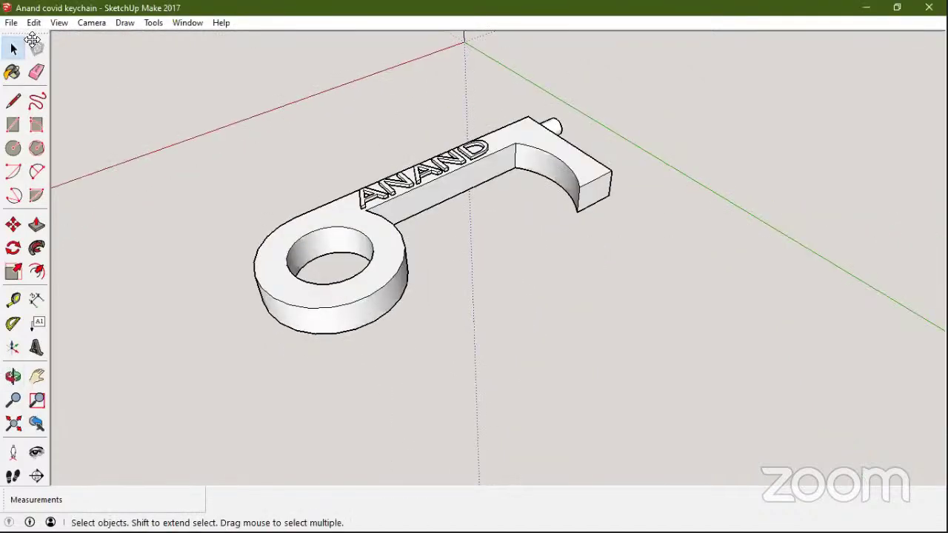
left_click(12, 23)
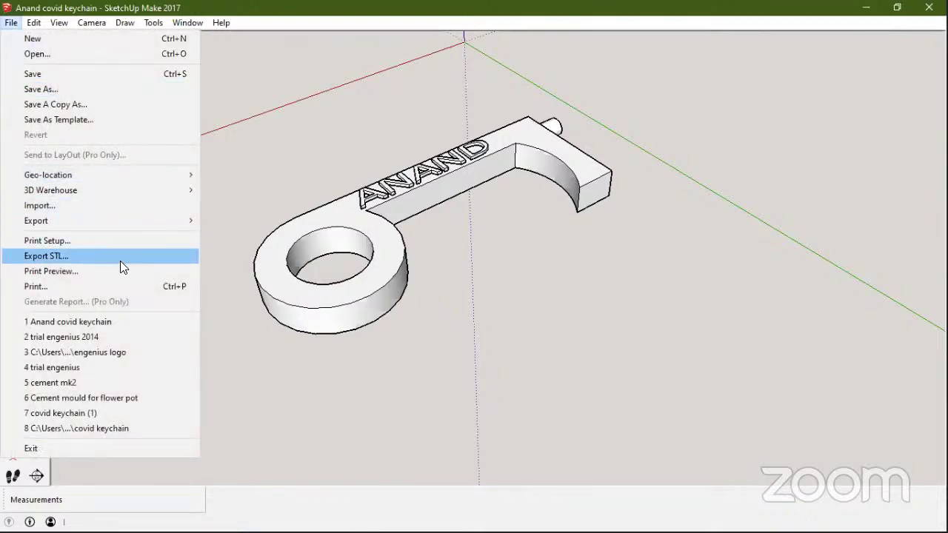
left_click(58, 258)
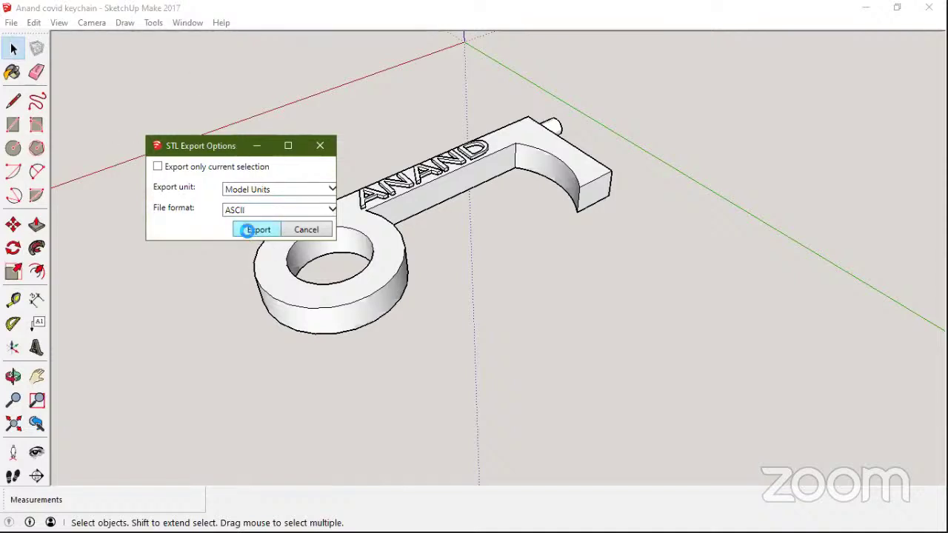
left_click(256, 230)
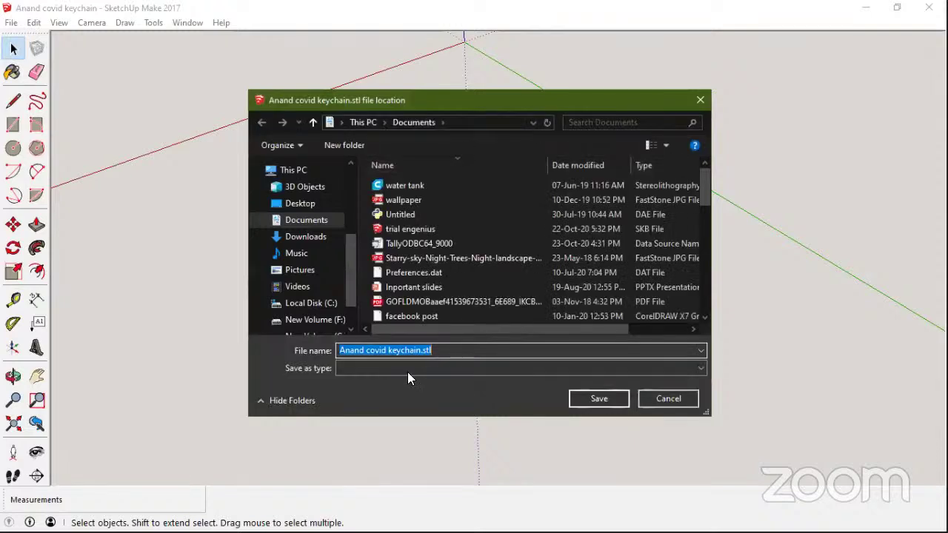
left_click(300, 206)
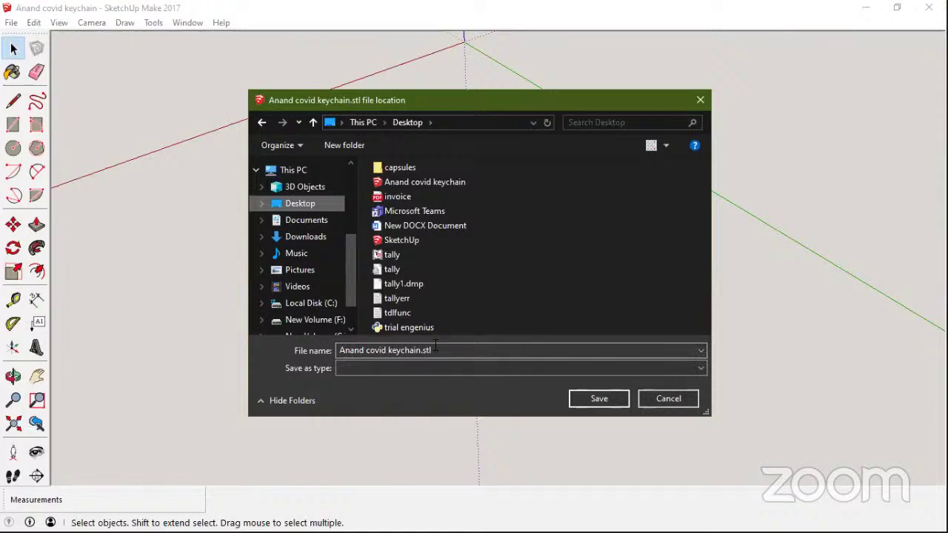
left_click(581, 399)
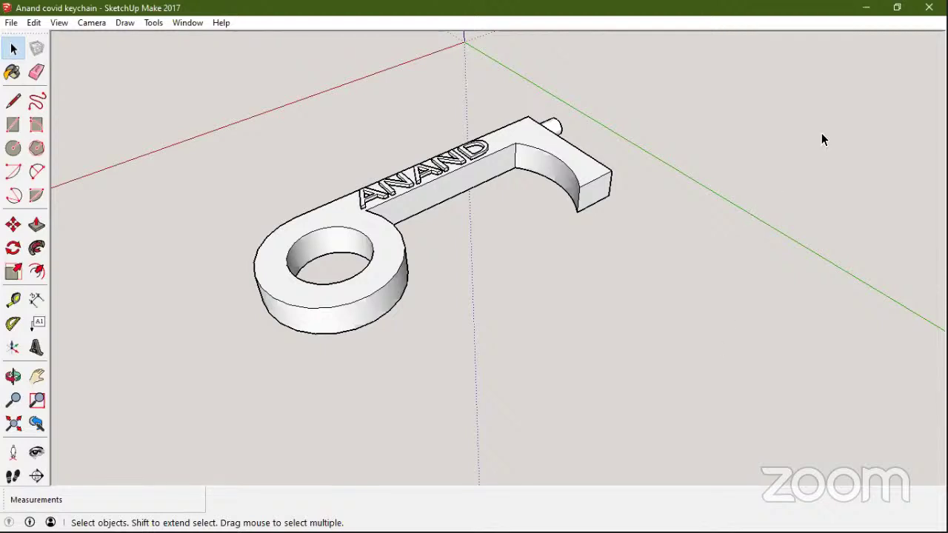
Minimize SketchUp and place the keychain's SketchUp and STL files side by side in an open area of the desktop
left_click(866, 13)
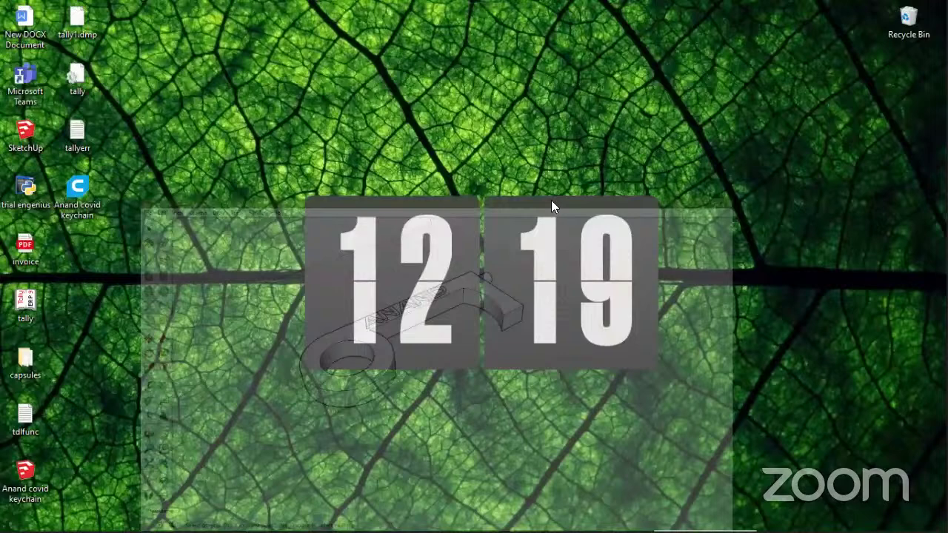
left_click_drag(76, 189, 493, 134)
left_click_drag(26, 473, 382, 138)
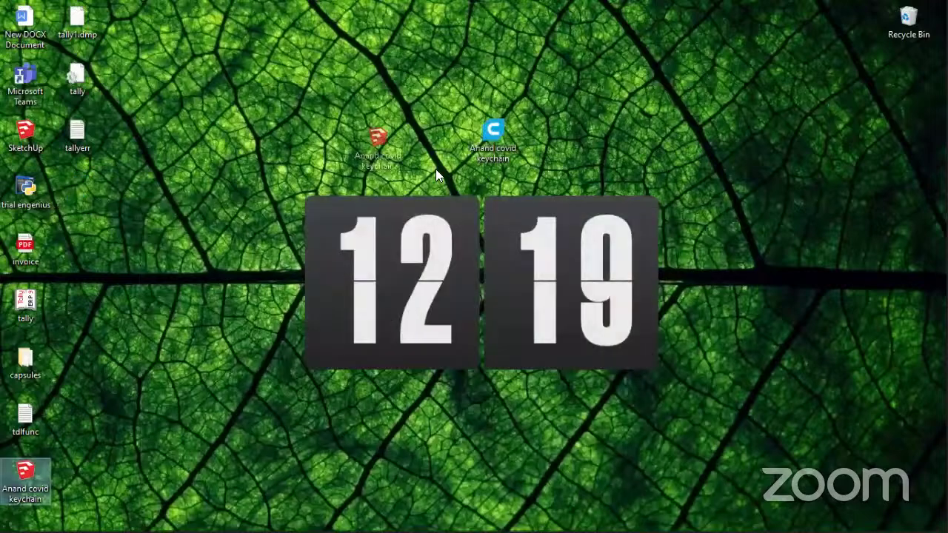
left_click_drag(494, 140, 443, 118)
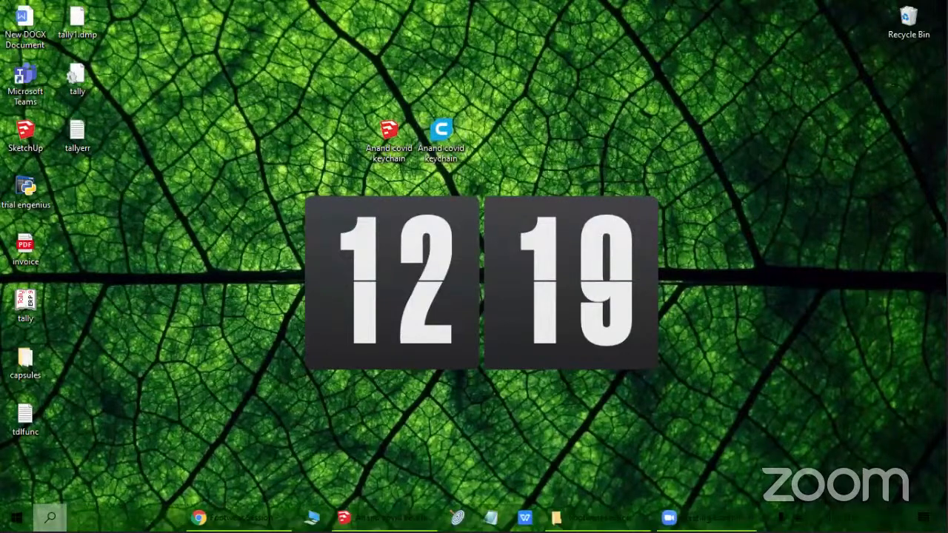
Search the computer for "cura" and launch Ultimaker Cura 4.7
left_click(50, 518)
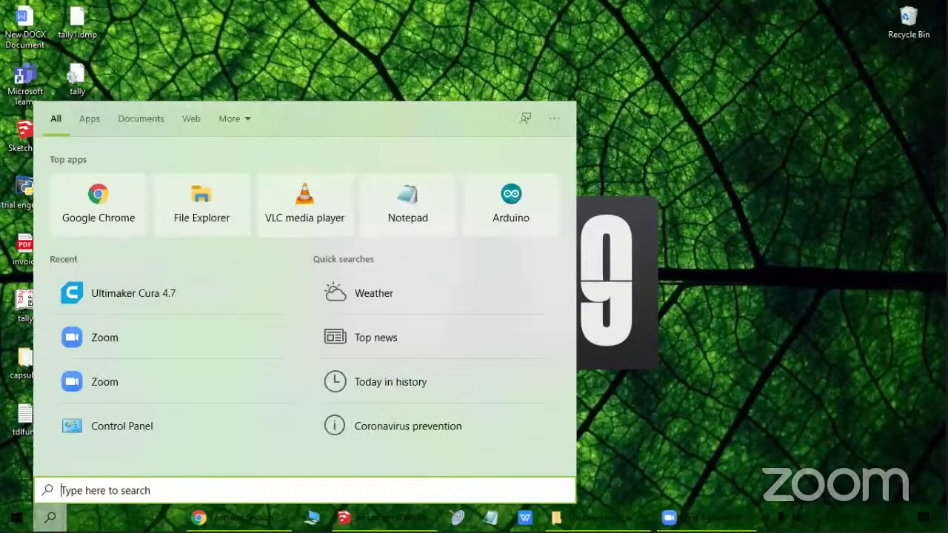
type("cur")
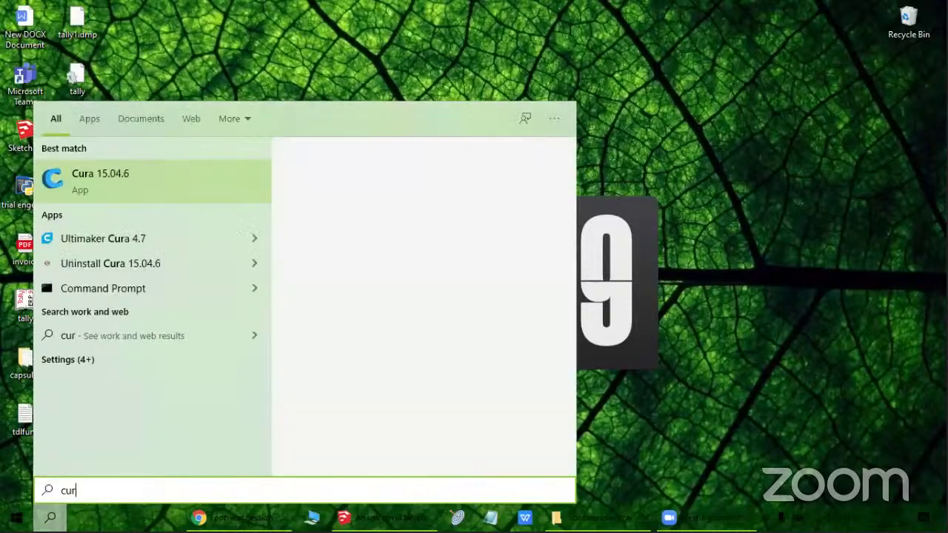
type("a")
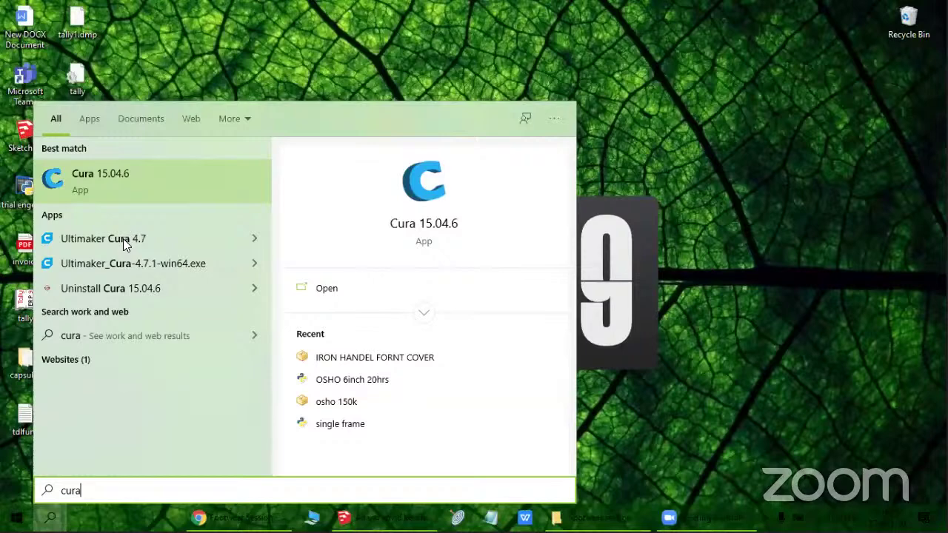
left_click(123, 238)
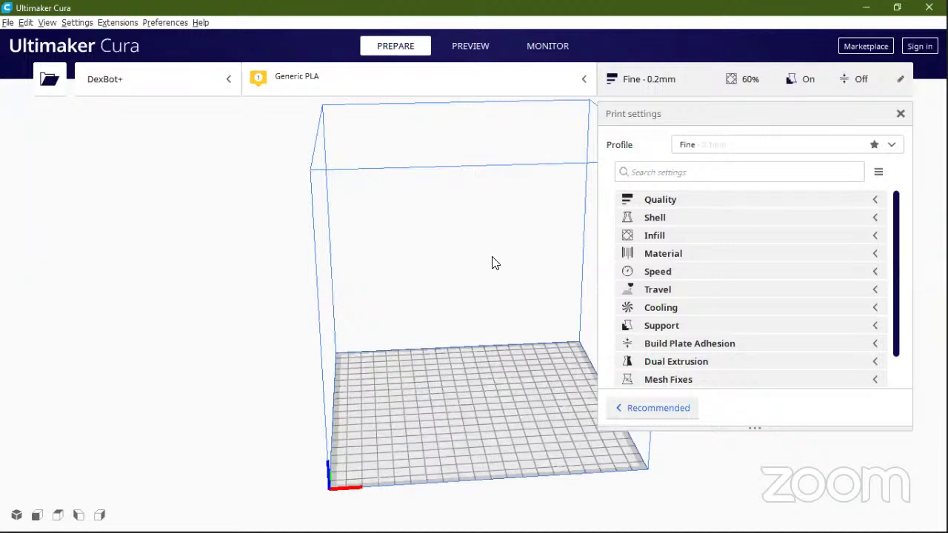
mouse_move(498, 389)
middle_mouse_down()
mouse_move(292, 374)
mouse_move(452, 387)
mouse_move(400, 389)
middle_mouse_up()
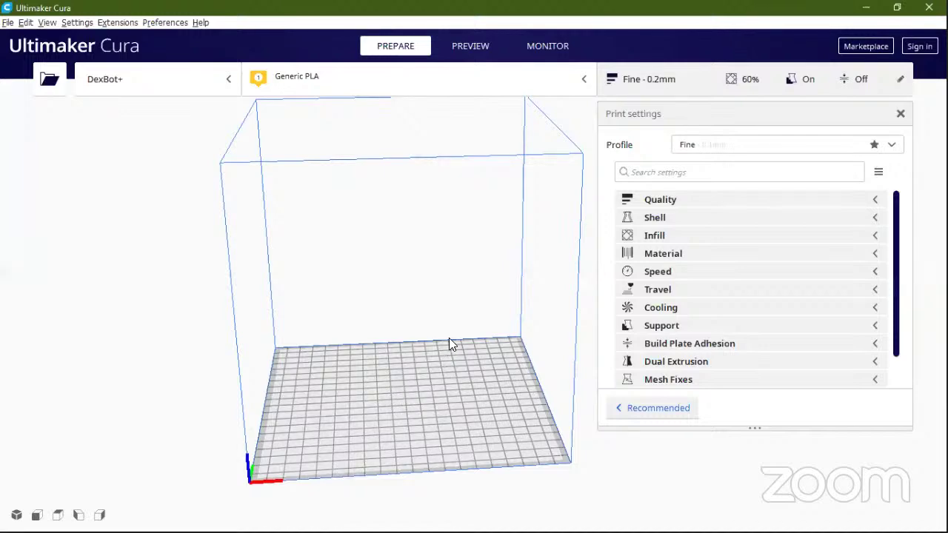
right_click_drag(424, 386, 425, 386)
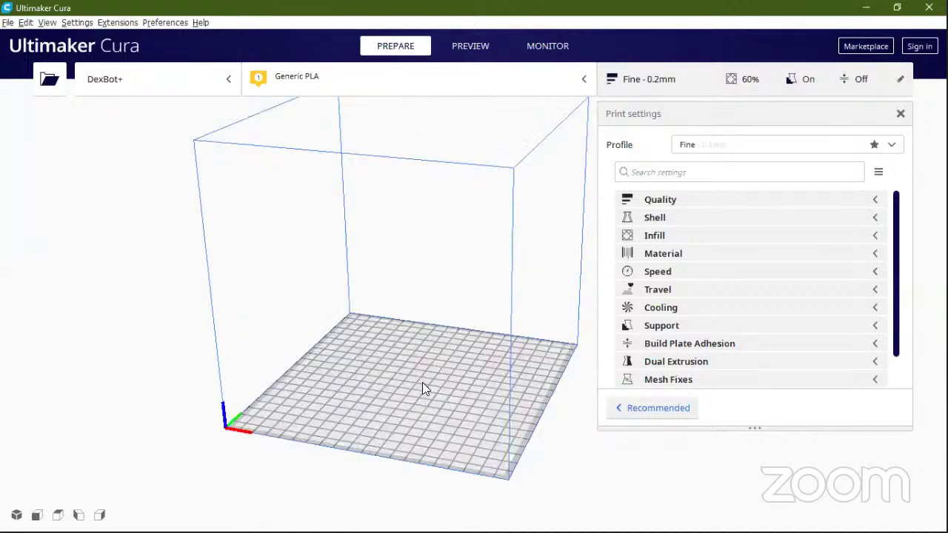
mouse_move(422, 382)
middle_mouse_down()
mouse_move(417, 402)
mouse_move(411, 382)
middle_mouse_up()
right_click_drag(411, 381, 407, 378)
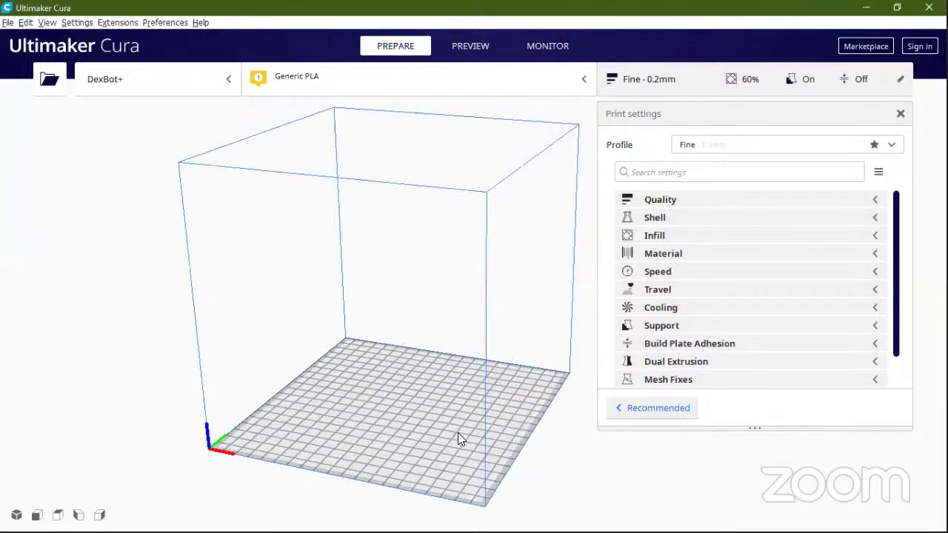
Open the Add Printer dialog from the printer selection and close it without adding a printer
right_click_drag(448, 426, 430, 379)
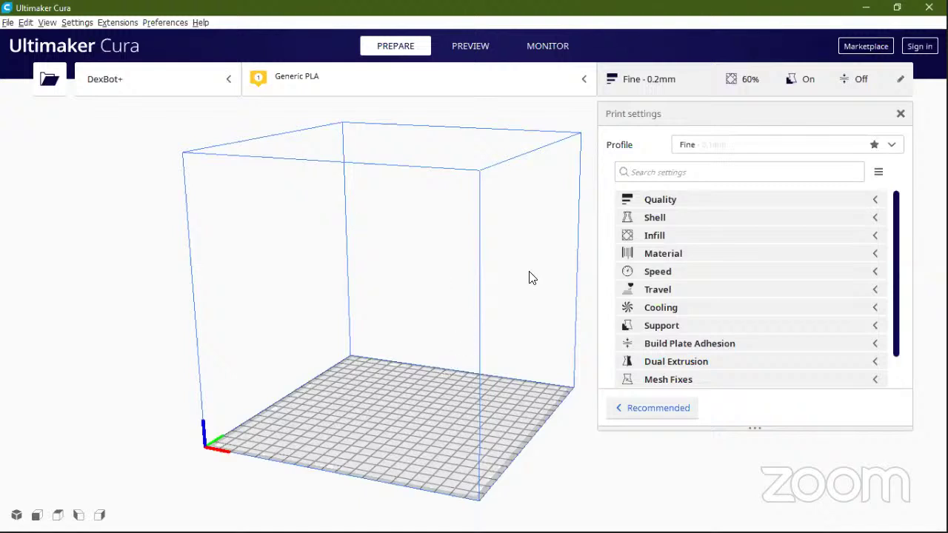
left_click(170, 85)
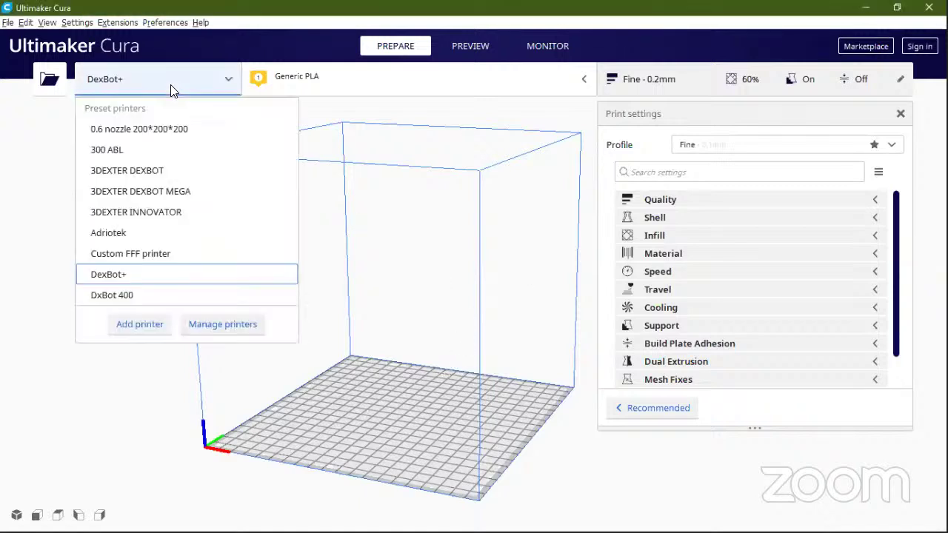
left_click(140, 325)
left_click_drag(329, 82, 105, 78)
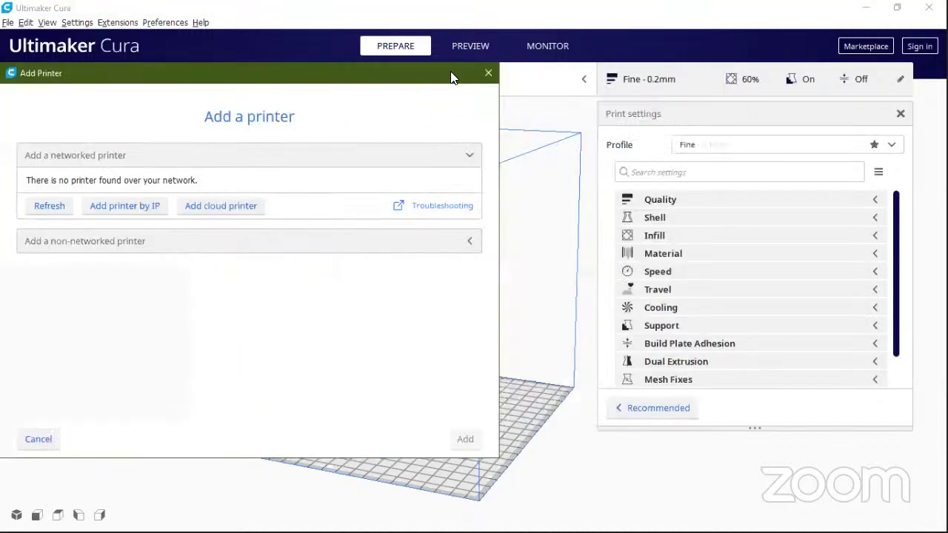
left_click(488, 74)
Review the DexBot+ machine settings for both the printer and Extruder 1, and close the printer preferences
left_click(210, 80)
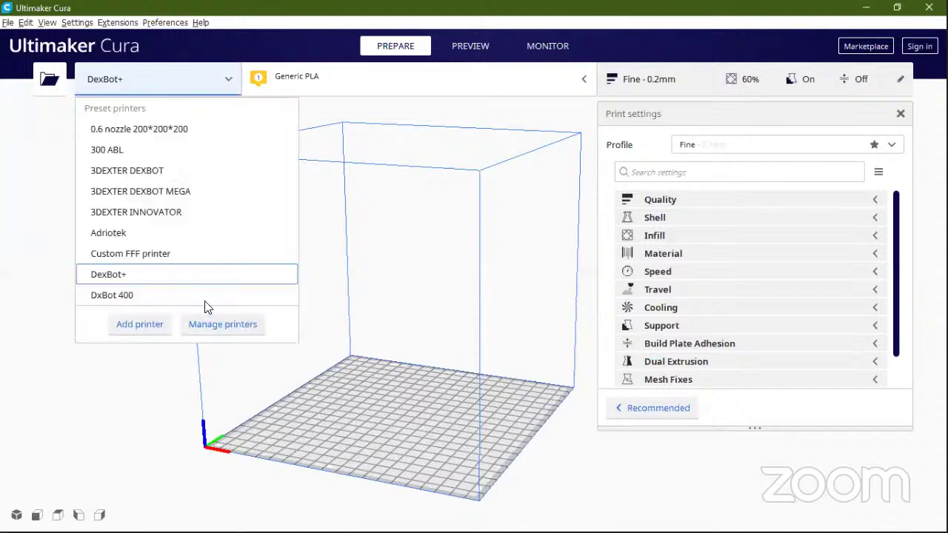
left_click(206, 322)
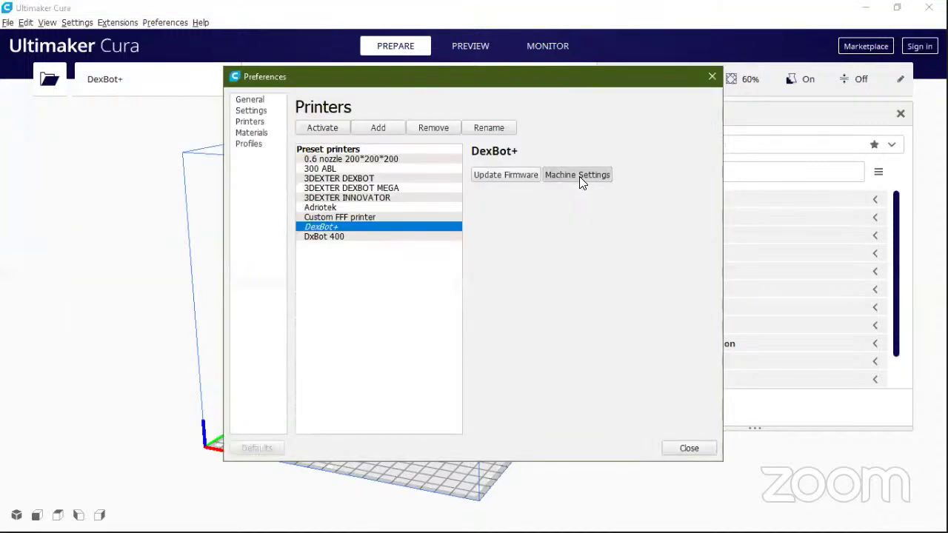
left_click(579, 175)
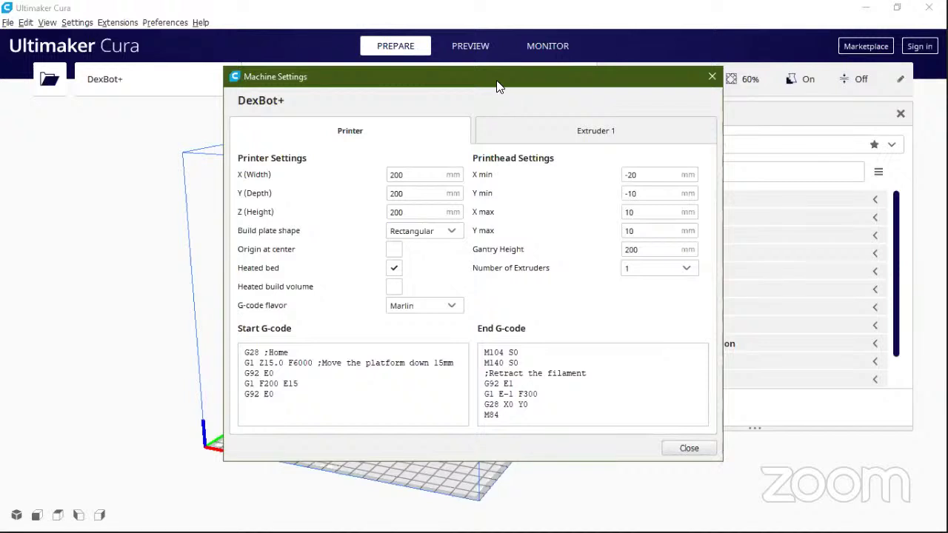
left_click_drag(497, 86, 346, 87)
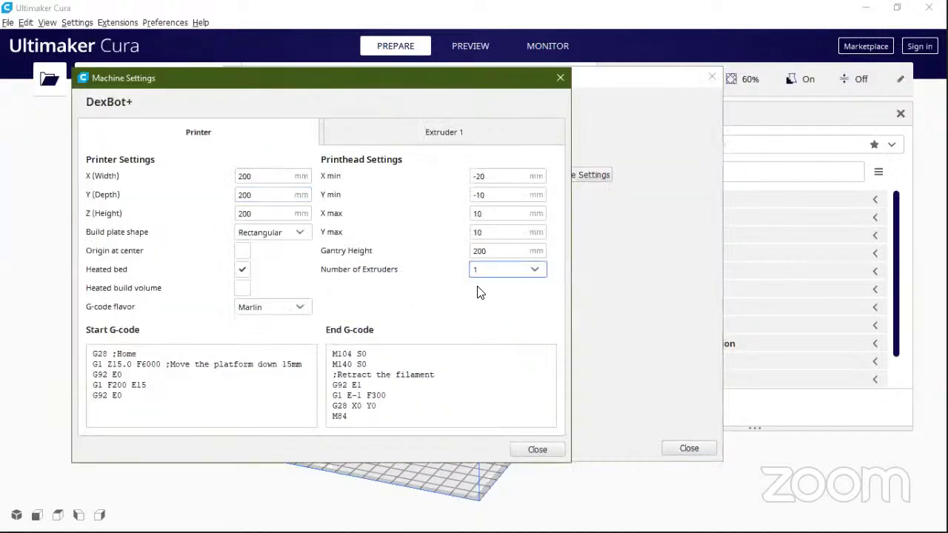
left_click(425, 133)
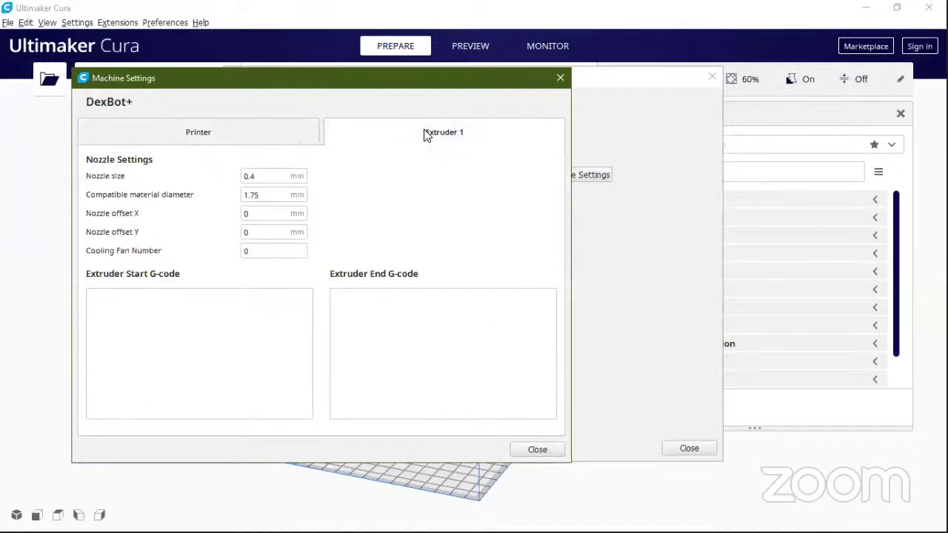
left_click(271, 178)
left_click(368, 303)
left_click(524, 448)
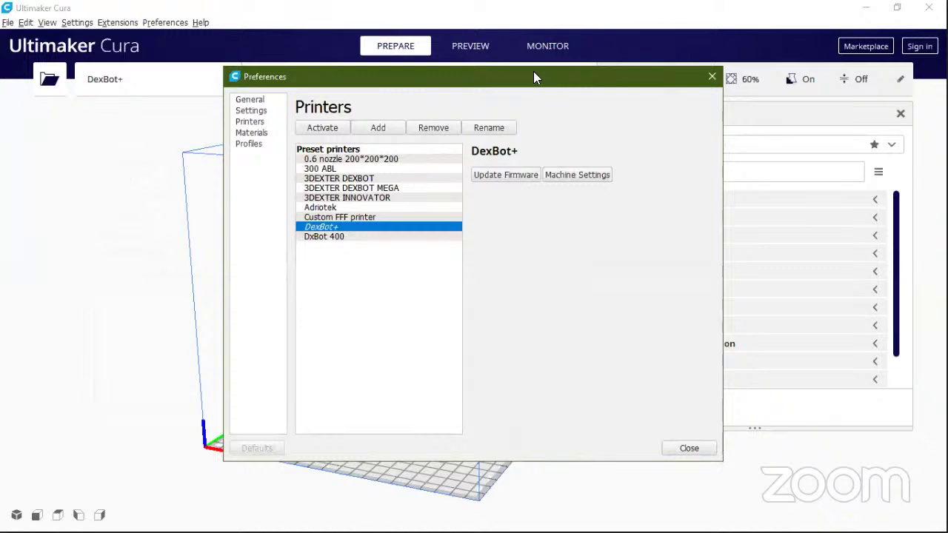
key("Escape")
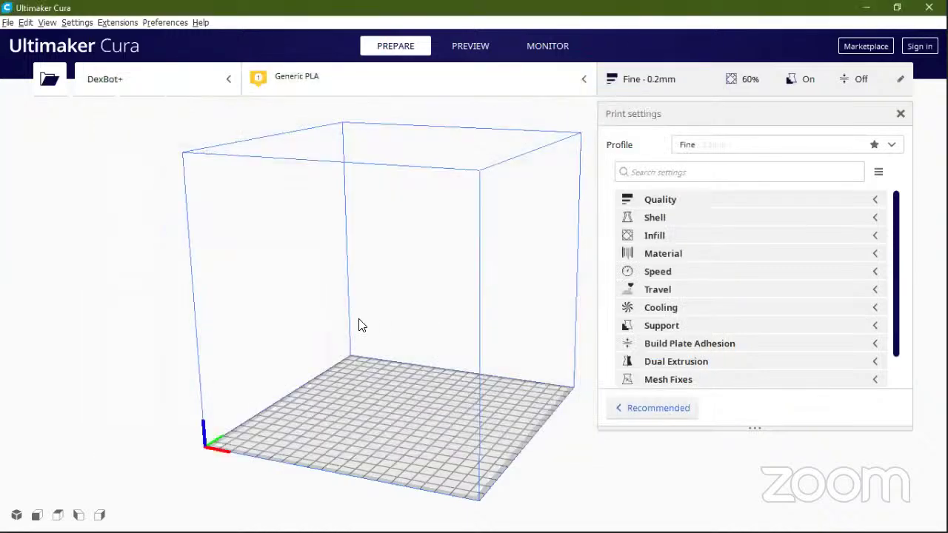
scroll(359, 319, "down", 2)
middle_click_drag(312, 347, 365, 382)
right_click_drag(370, 393, 382, 360)
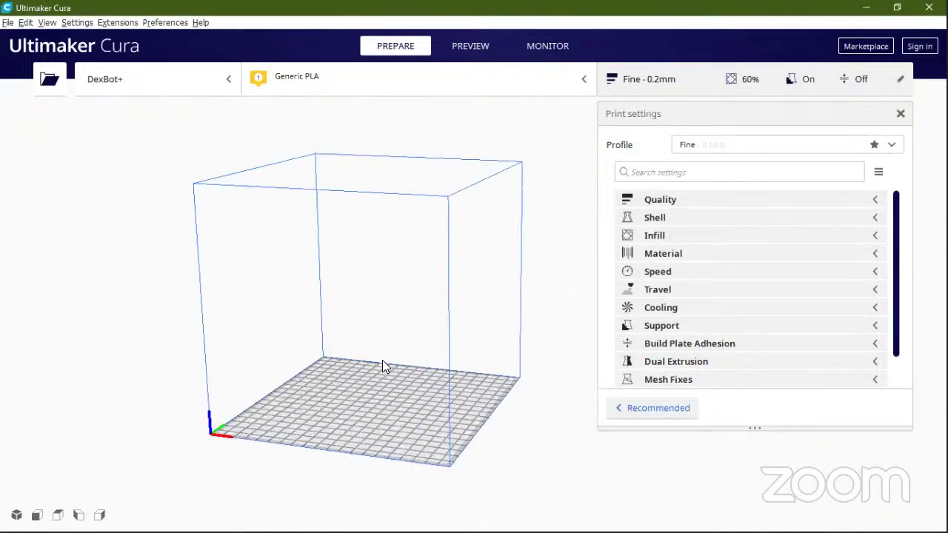
scroll(382, 360, "down", 1)
scroll(383, 390, "up", 3)
scroll(384, 391, "down", 3)
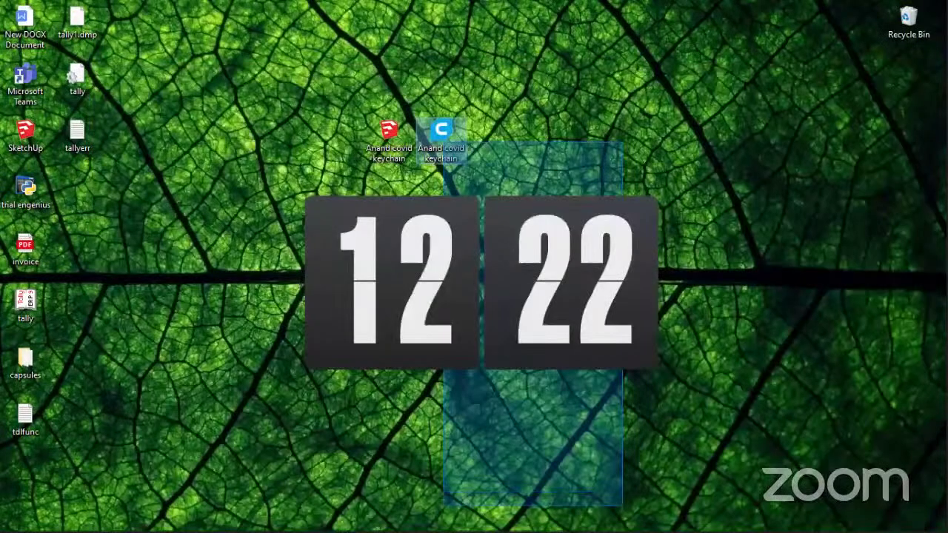
Load the covid keychain STL file from the desktop onto the DexBot+ build plate and slice it
mouse_move(408, 407)
left_mouse_down()
mouse_move(397, 396)
mouse_move(413, 411)
left_mouse_up()
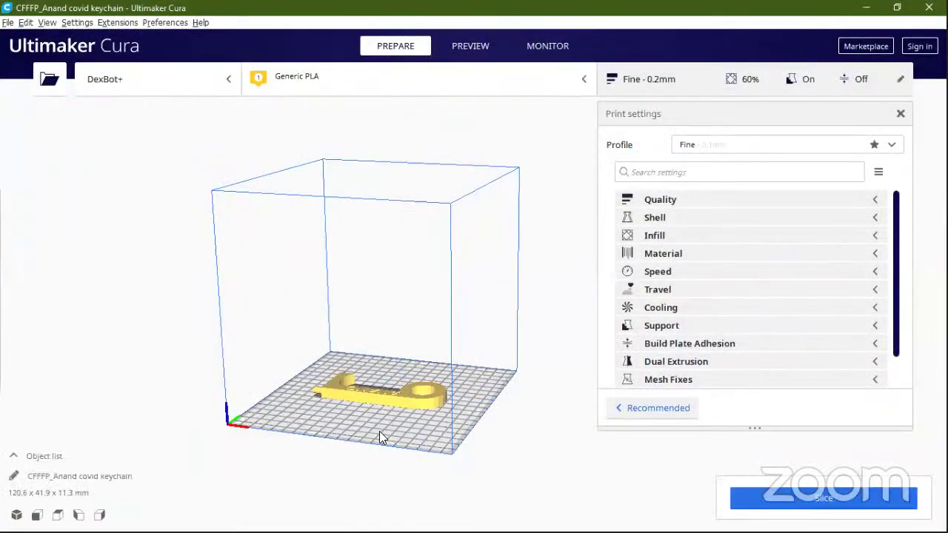
right_click_drag(419, 447, 465, 400)
right_click_drag(436, 376, 348, 439)
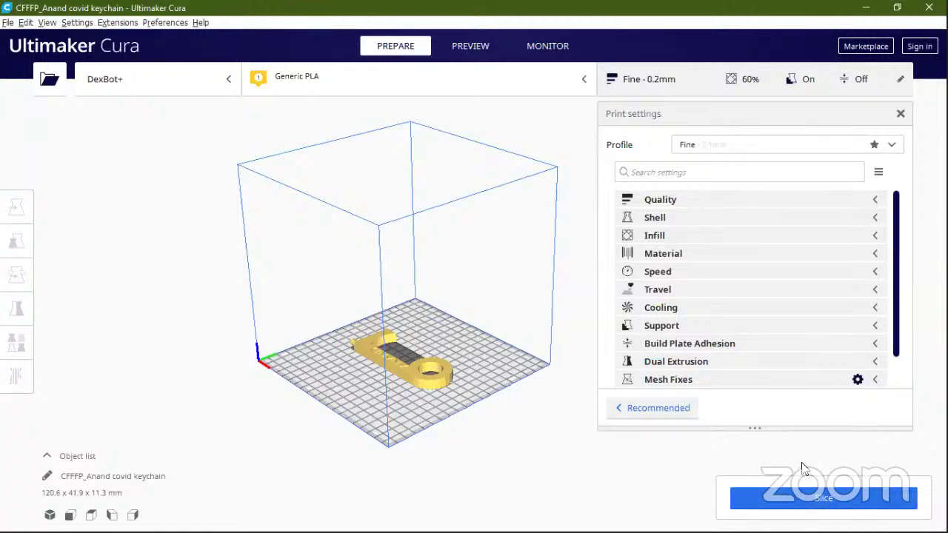
left_click(859, 505)
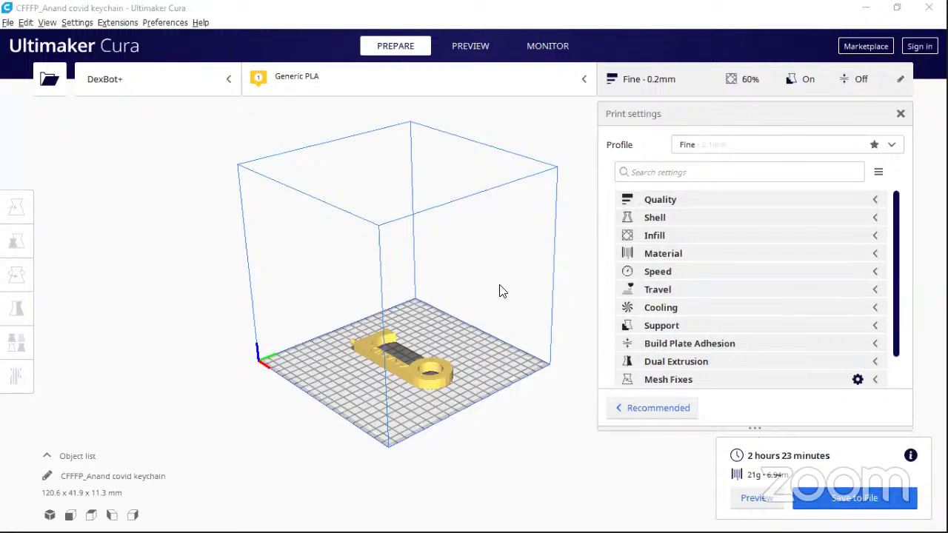
Switch to the layer preview and examine the sliced keychain's stacked layers up close from the side, with the print settings hidden
left_click(474, 48)
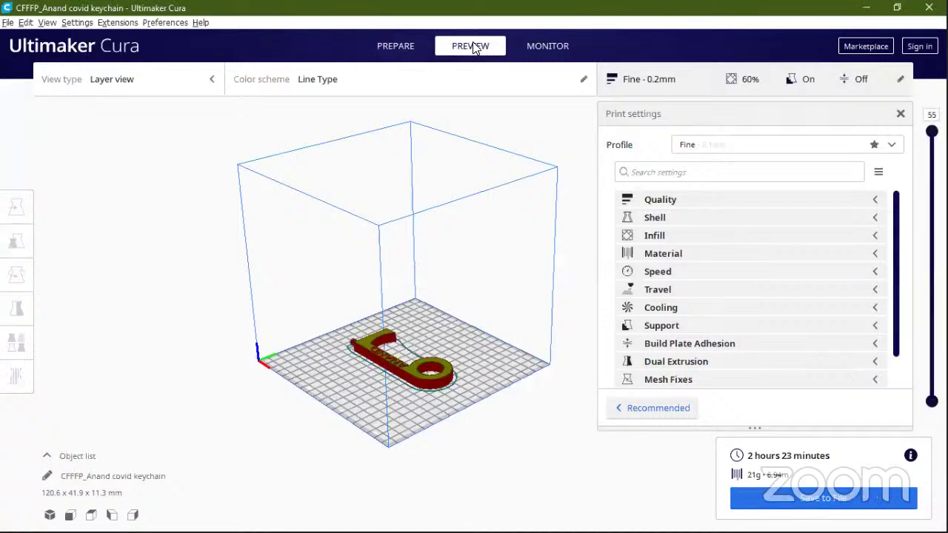
right_click_drag(443, 228, 410, 313)
scroll(414, 308, "up", 3)
scroll(508, 215, "up", 3)
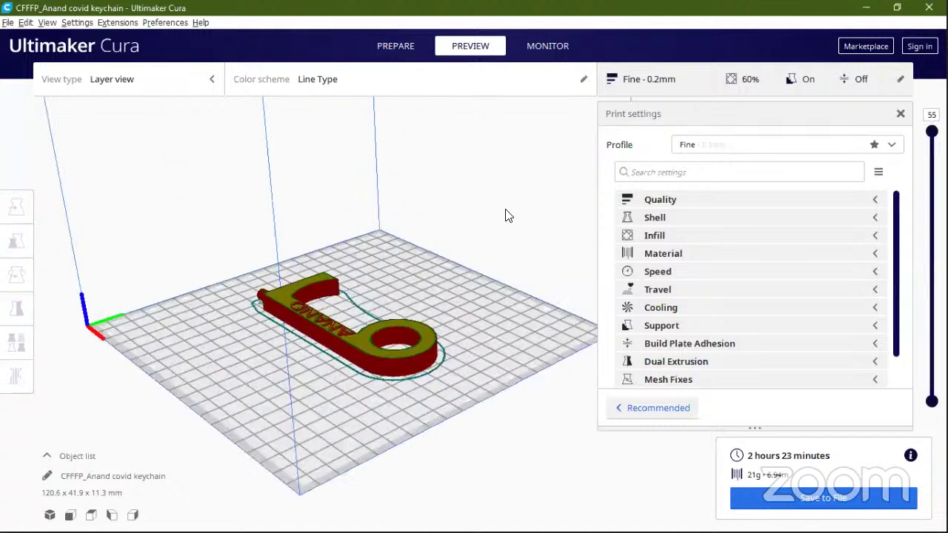
scroll(500, 269, "up", 3)
right_click_drag(500, 269, 409, 310)
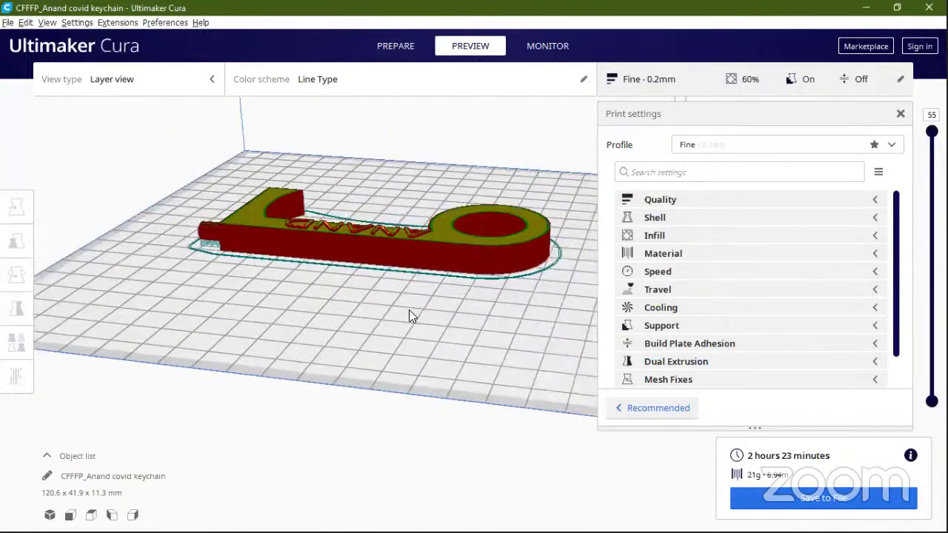
scroll(439, 302, "up", 3)
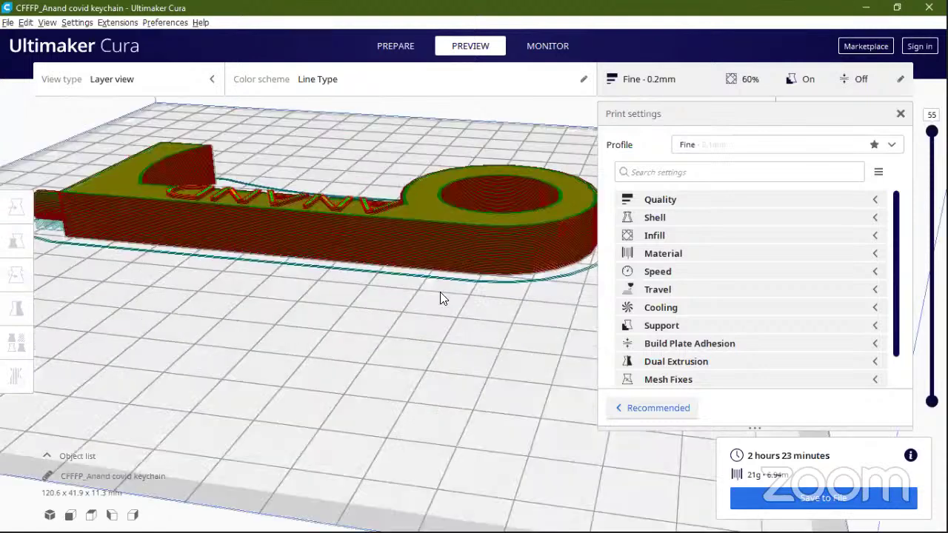
right_click_drag(453, 306, 395, 281)
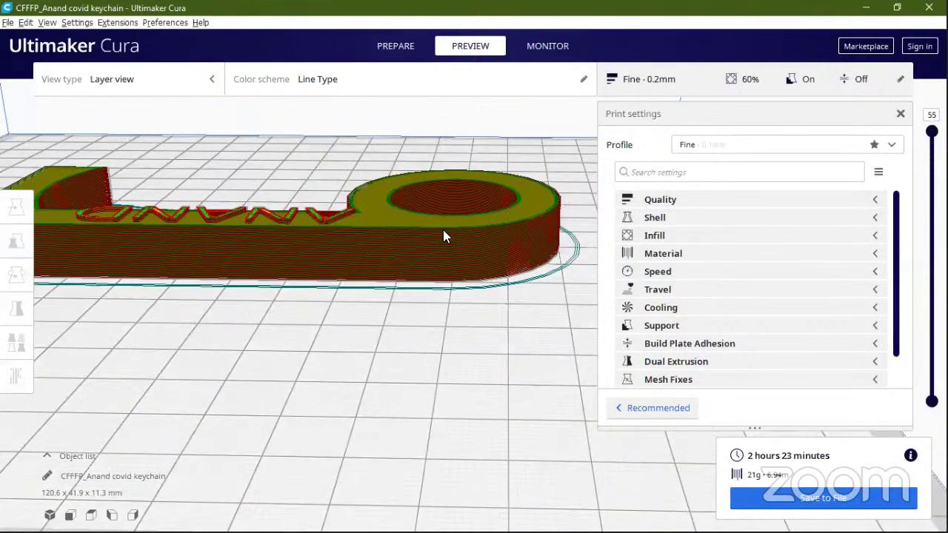
right_click_drag(442, 229, 450, 197)
scroll(450, 196, "up", 2)
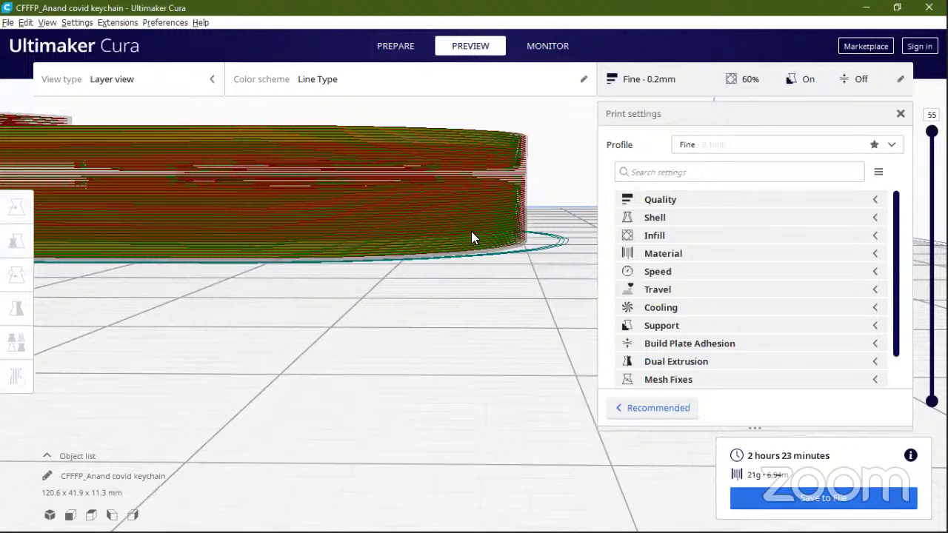
scroll(475, 222, "up", 2)
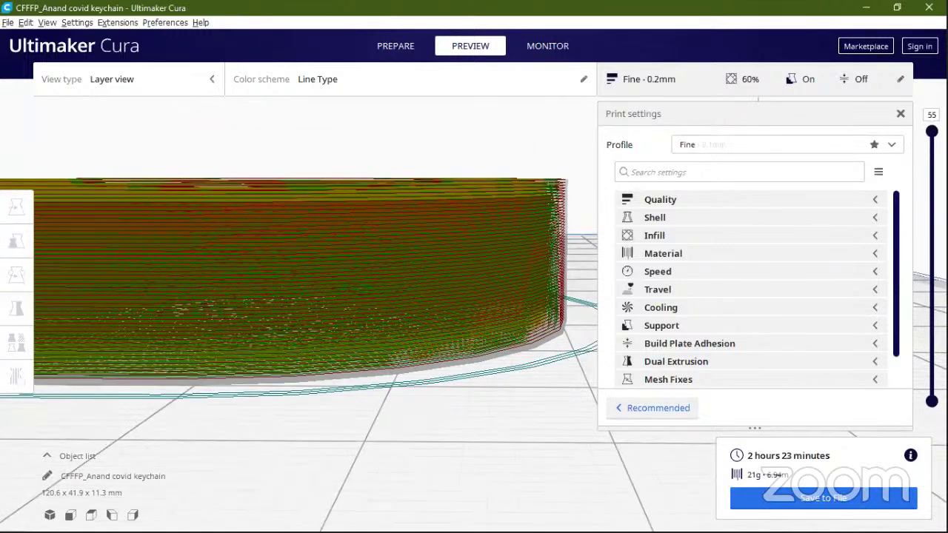
left_click(899, 115)
middle_click_drag(711, 302, 862, 289)
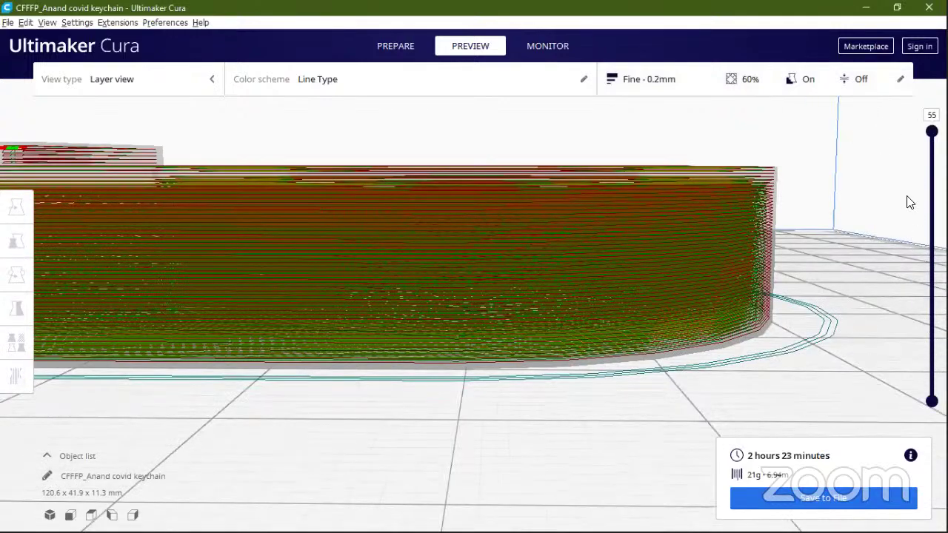